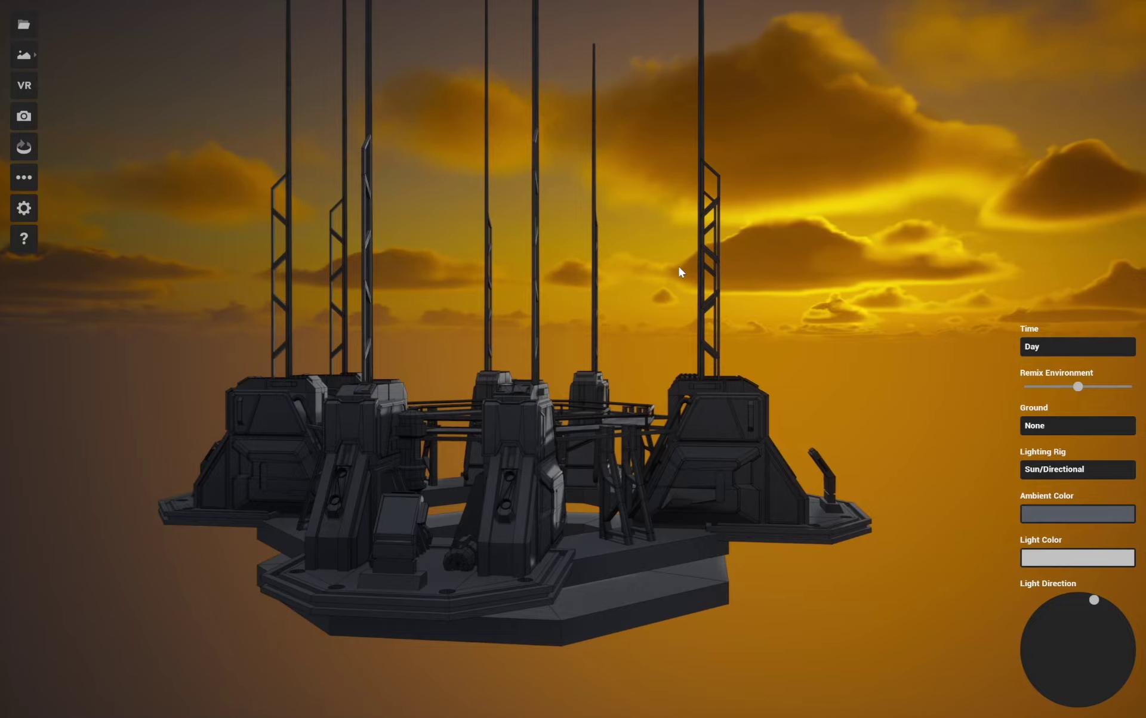
Step: Orbit around the platform and move the sun to relight it under a daytime sky
drag(684, 281, 556, 313)
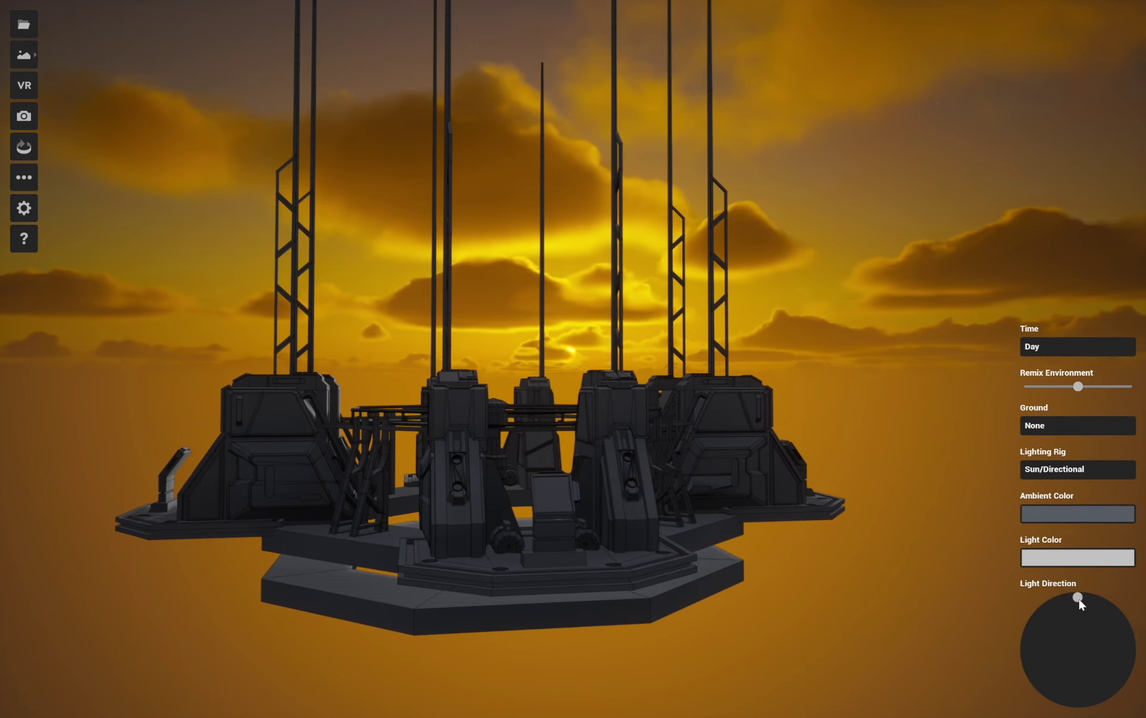
mouse_move(1079, 603)
mouse_down()
mouse_move(1042, 644)
mouse_move(1128, 673)
mouse_move(1112, 680)
mouse_move(1063, 654)
mouse_move(1075, 648)
mouse_move(1060, 627)
mouse_move(1055, 654)
mouse_up()
drag(875, 440, 818, 340)
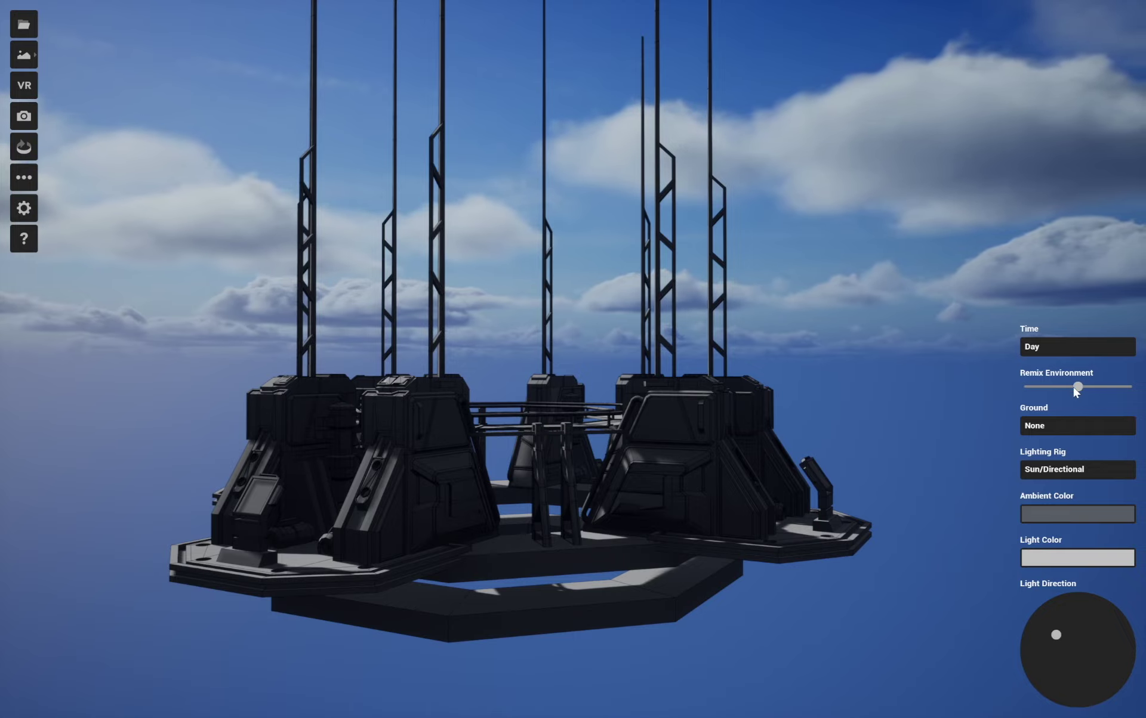
Step: Try a few Remix Environment values by dragging, then set it to 0
drag(1081, 389, 1140, 400)
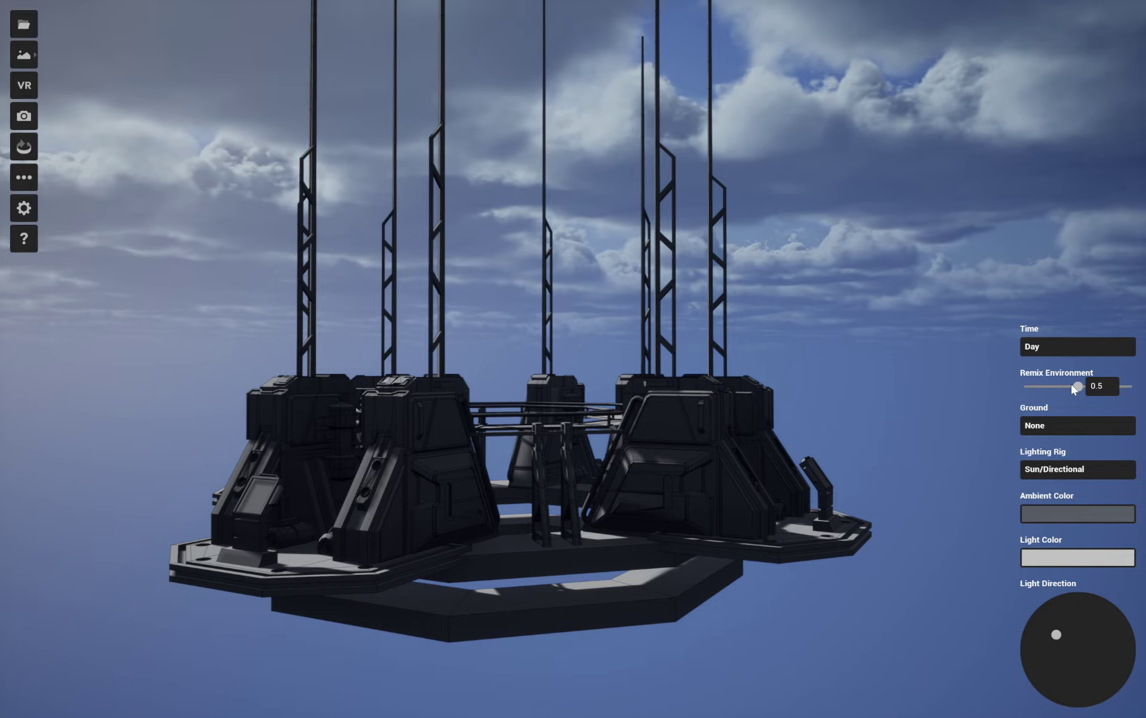
drag(1078, 387, 1032, 389)
click(1106, 386)
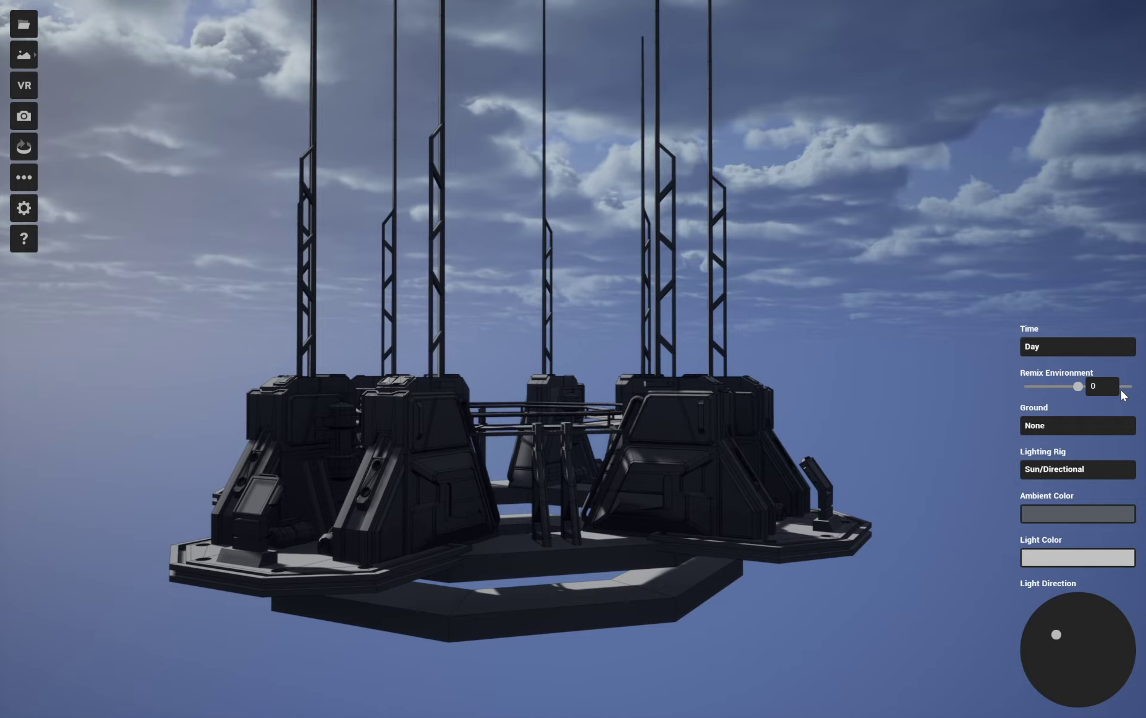
text(0)
key(Return)
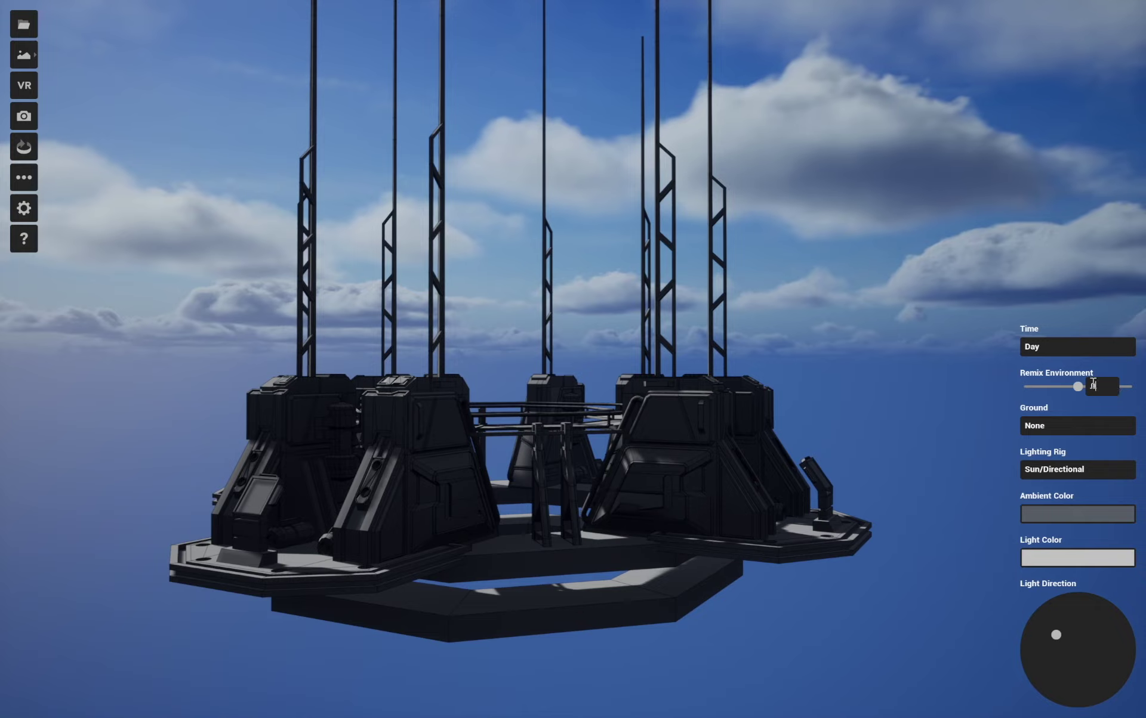
Step: Enter 313.55 as the Remix Environment value for a nearly clear blue sky
click(1101, 386)
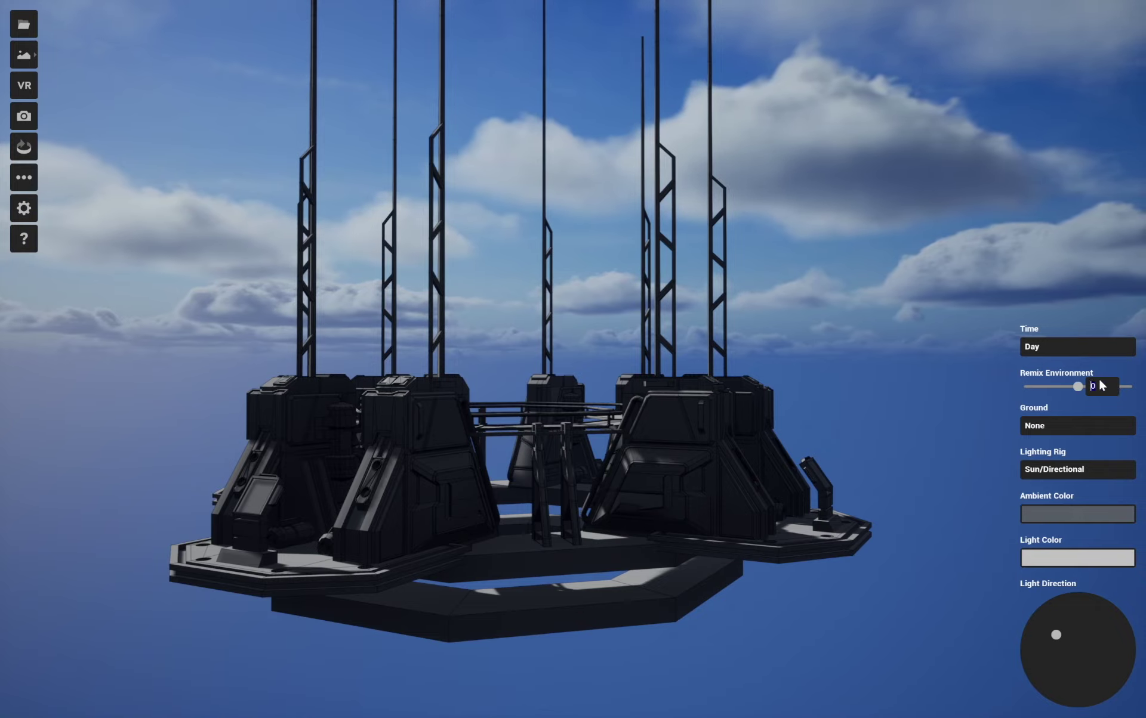
text(31.53)
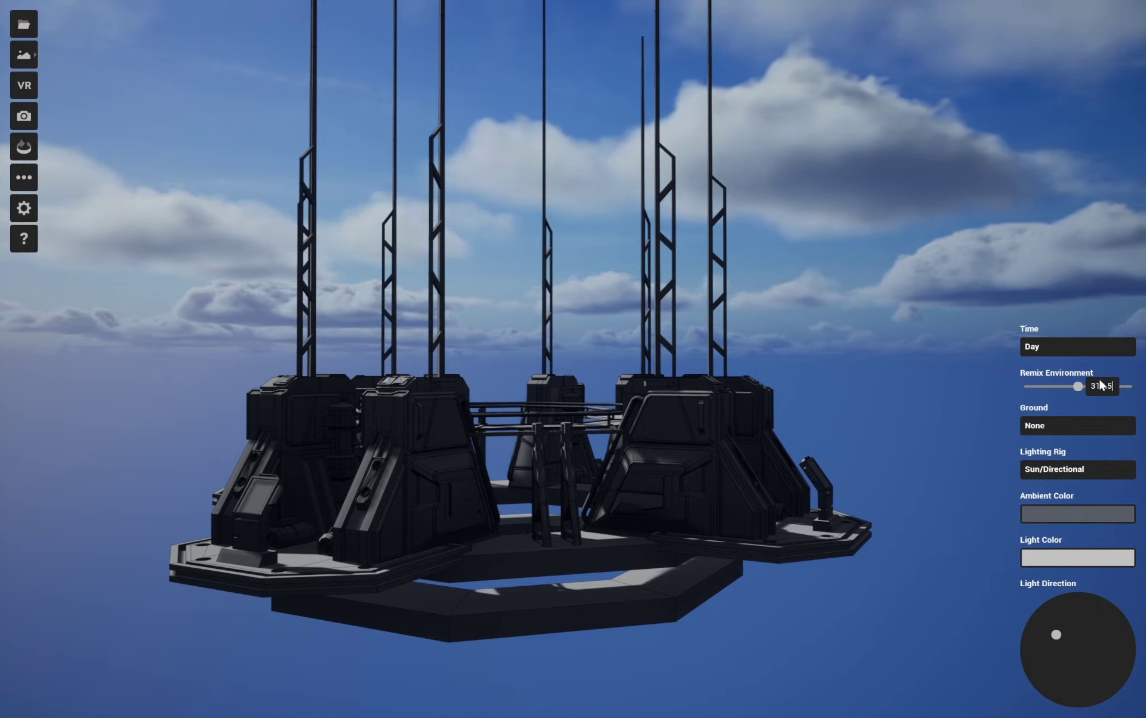
text(1456)
key(BackSpace)
text(5)
key(Return)
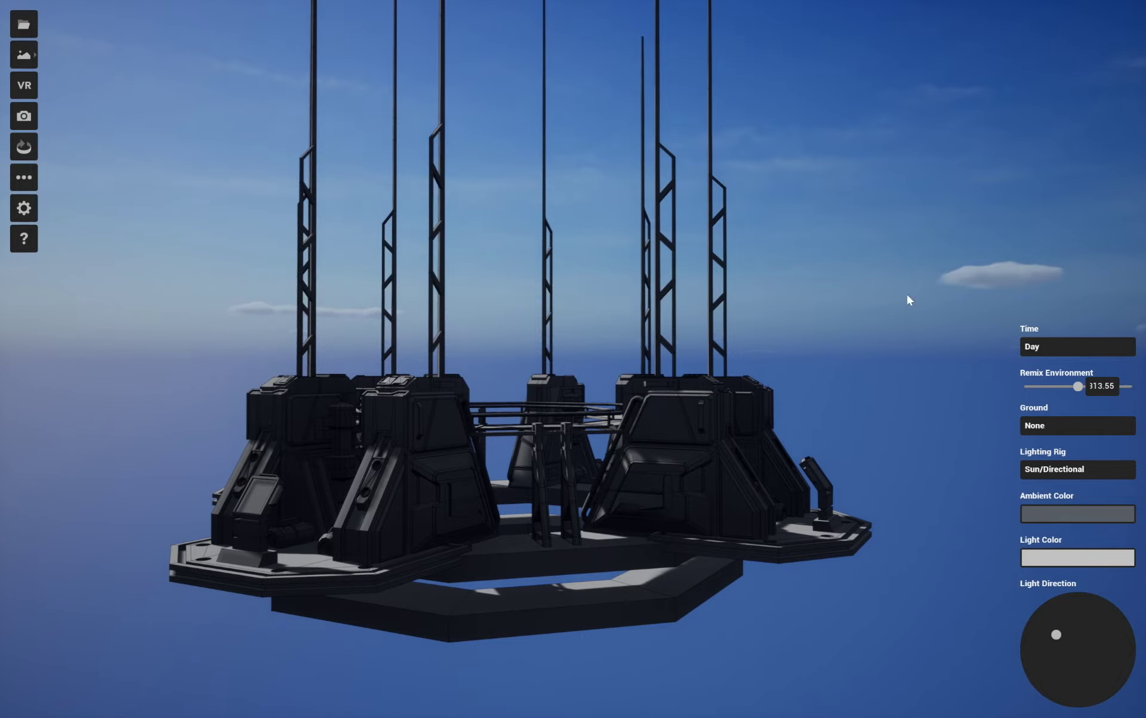
Step: Drop the sun to the horizon for sunset, reset Remix Environment to 0, then nudge it slightly negative
drag(1075, 645, 1081, 597)
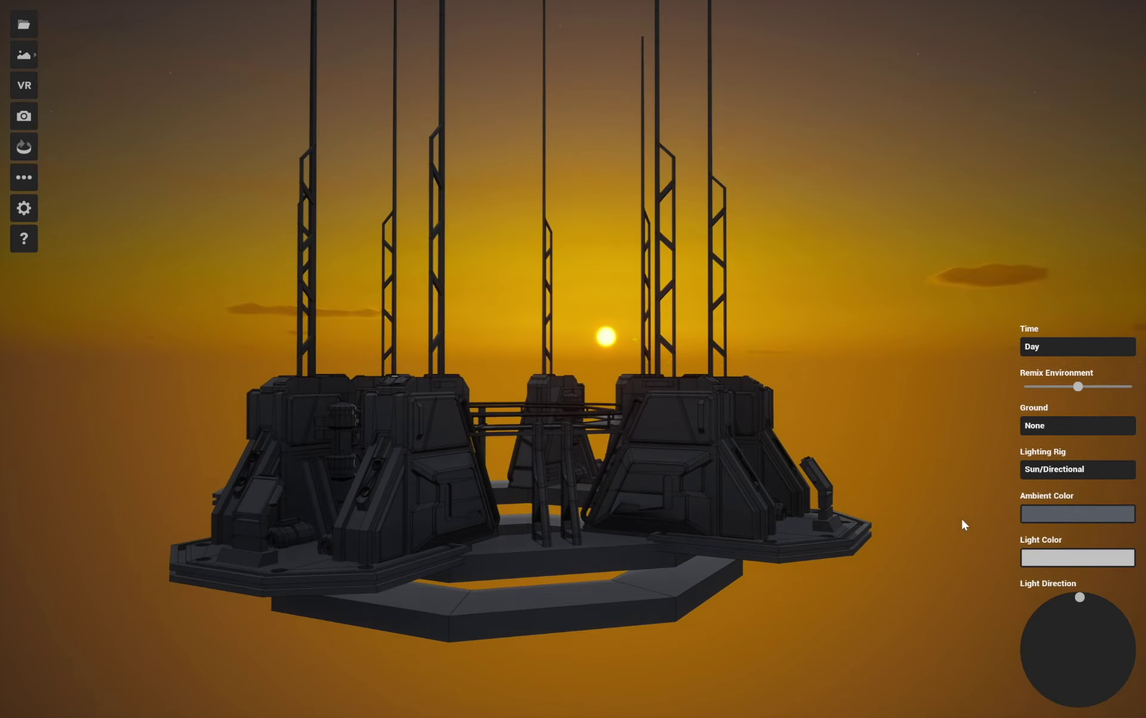
drag(961, 525, 897, 470)
mouse_move(1080, 386)
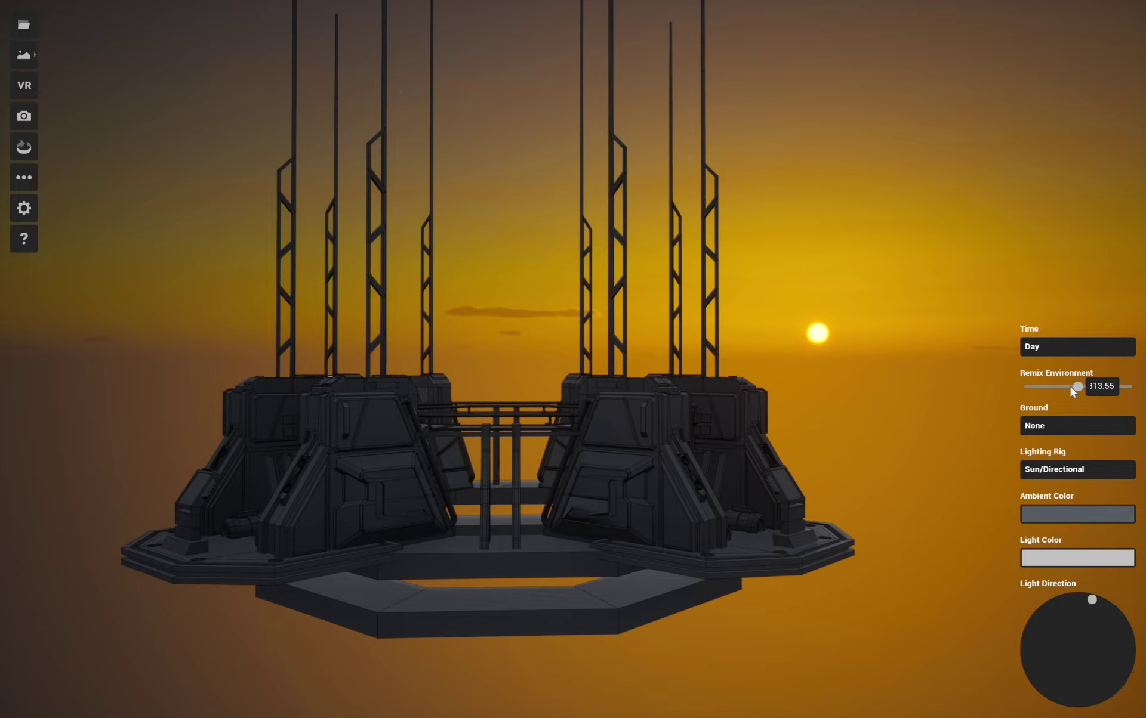
mouse_move(1078, 388)
mouse_down()
mouse_move(1029, 387)
mouse_move(1097, 399)
mouse_up()
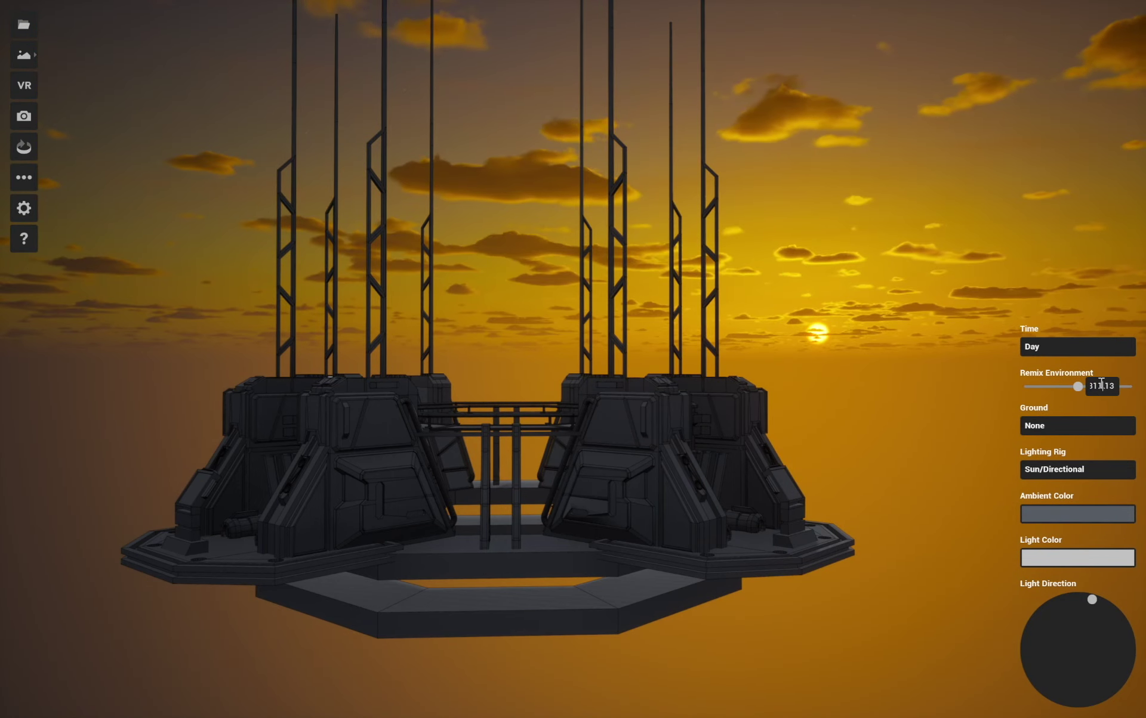
double_click(1101, 385)
text(0)
key(Return)
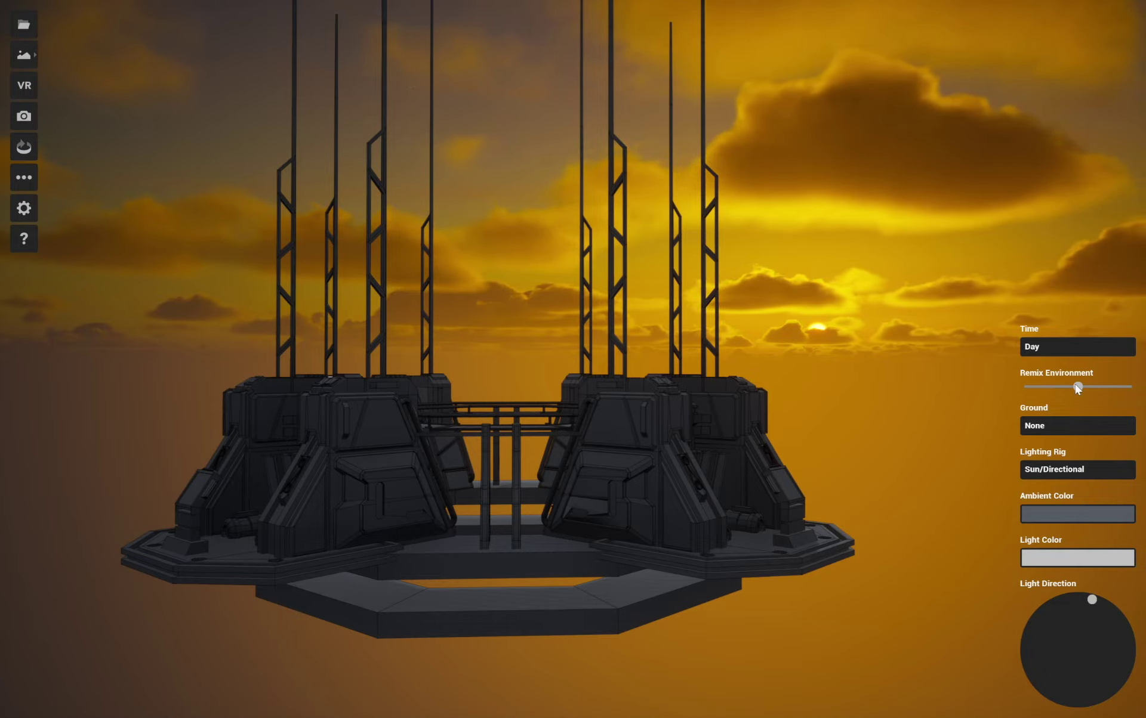
drag(1077, 388, 1049, 392)
Step: Step Remix Environment down through several golden sunset sky variations
click(1051, 389)
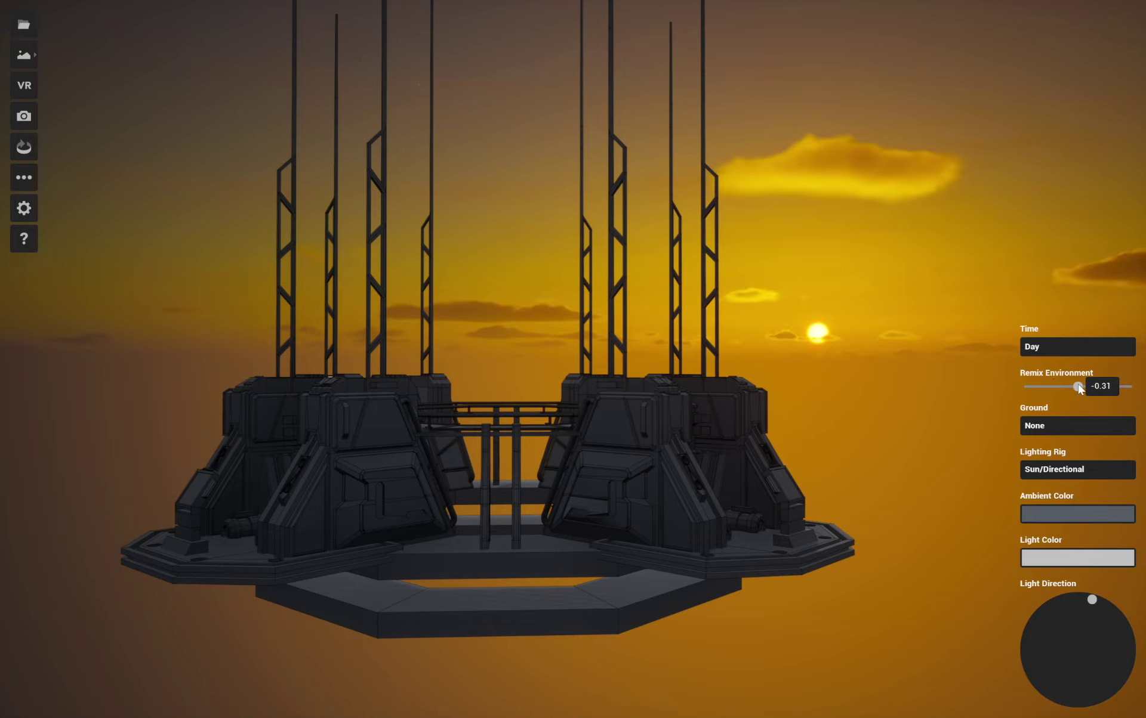
click(1056, 390)
click(1059, 388)
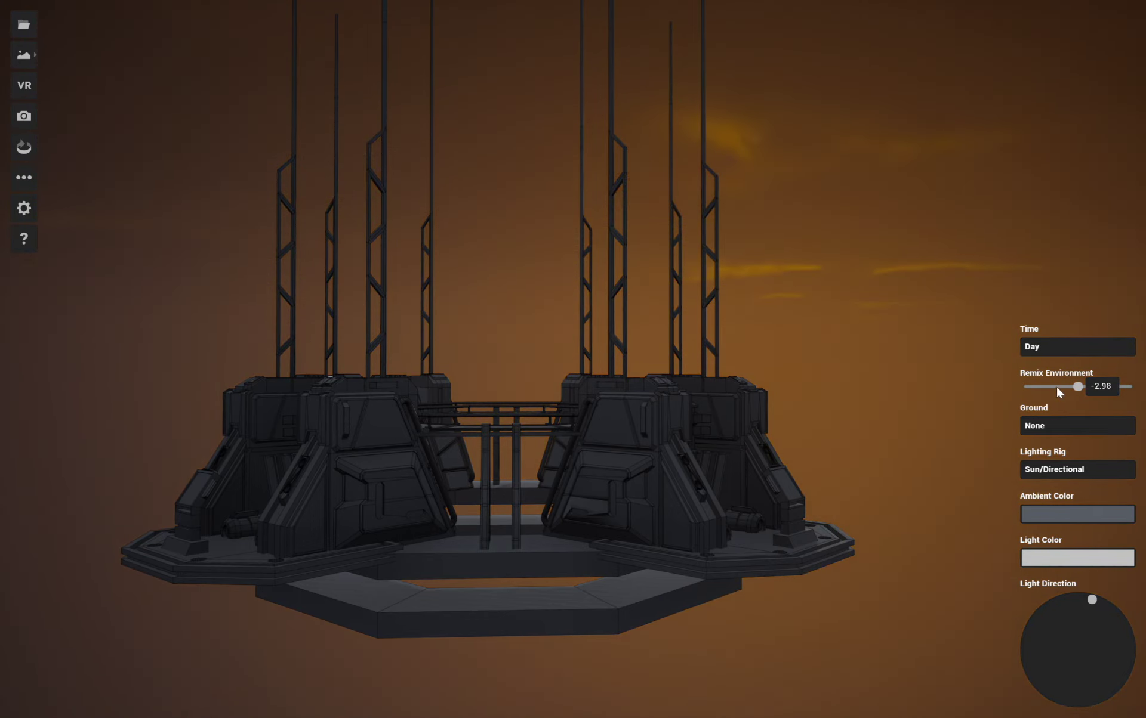
click(1056, 388)
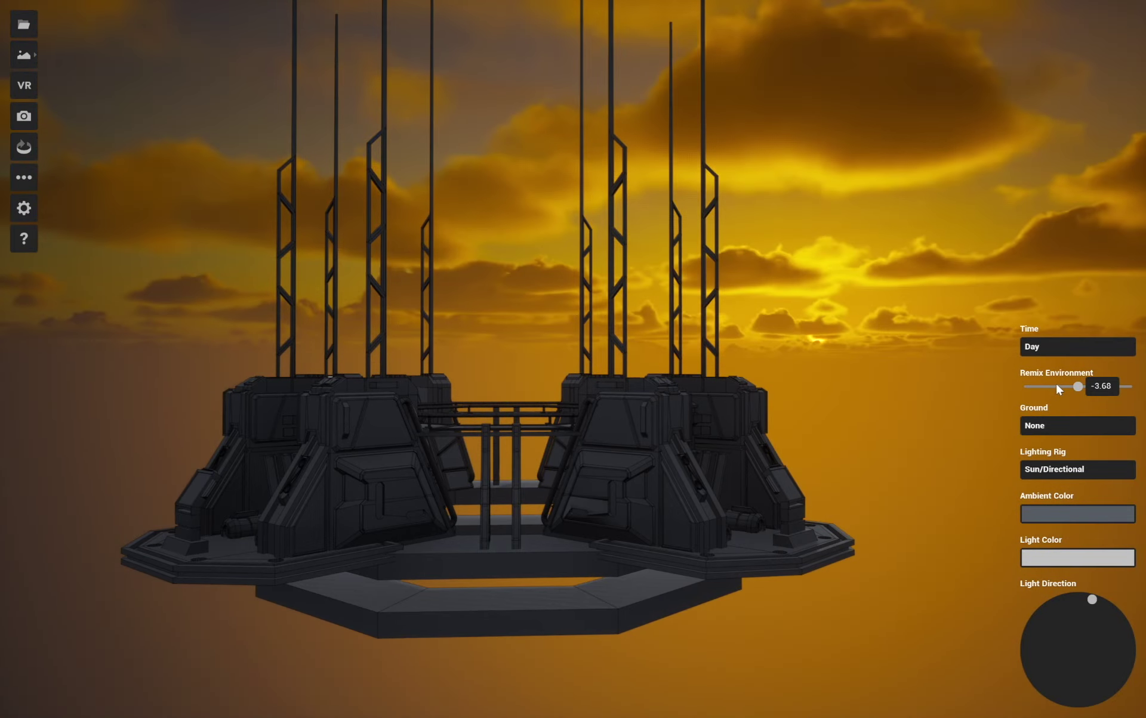
click(1056, 385)
click(1055, 385)
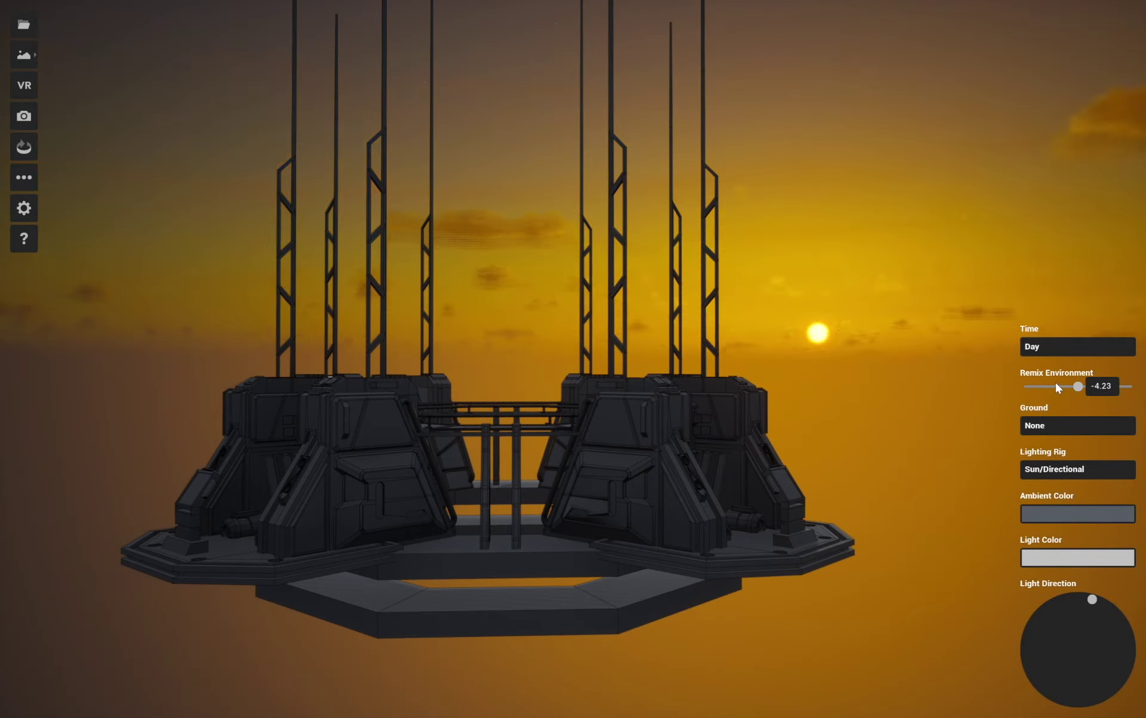
Step: Settle the sky remix at -6.33 and raise the sun overhead for a blue daytime sky
click(1056, 385)
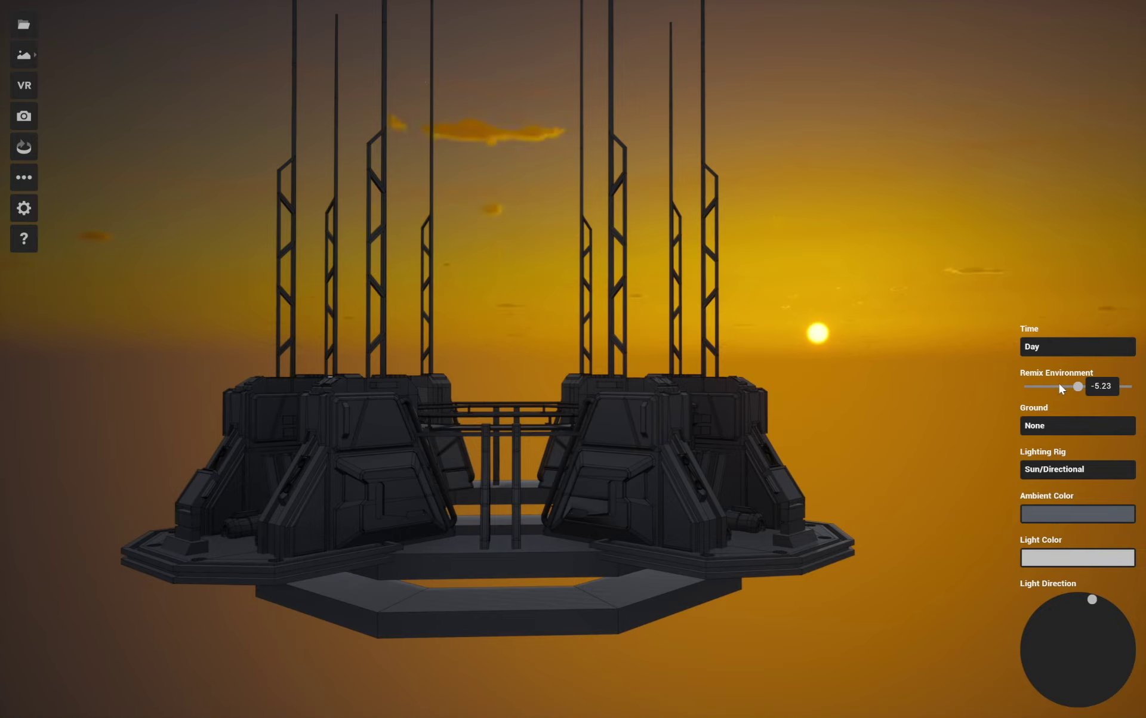
click(1059, 384)
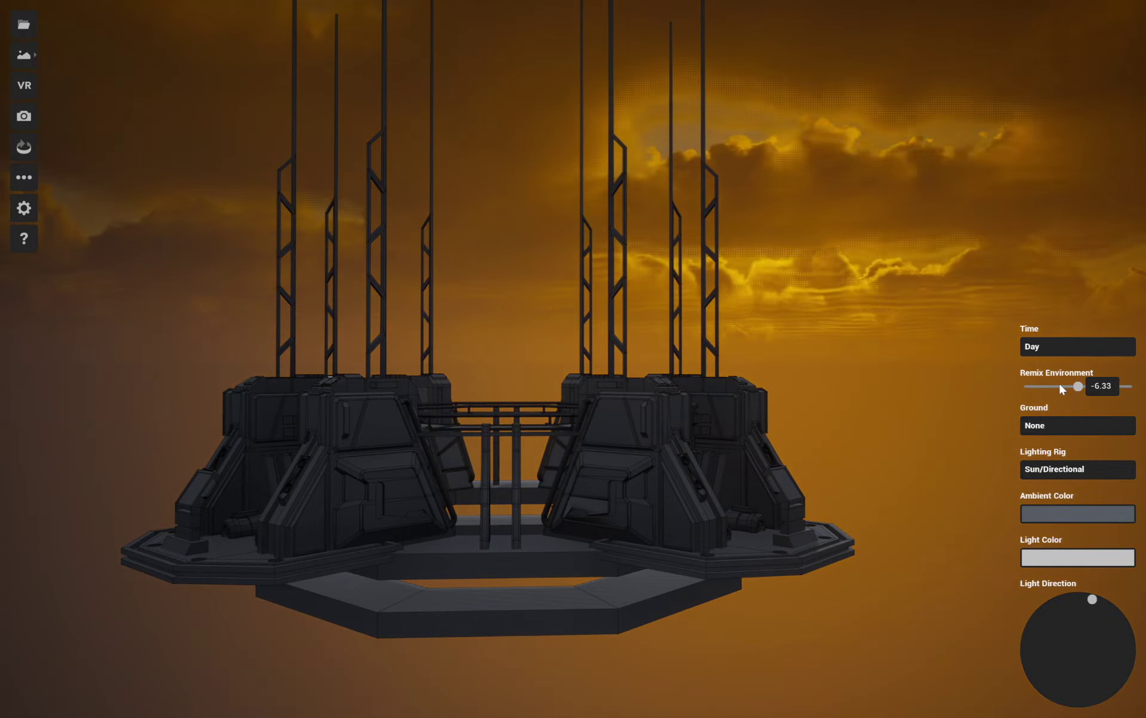
click(1059, 385)
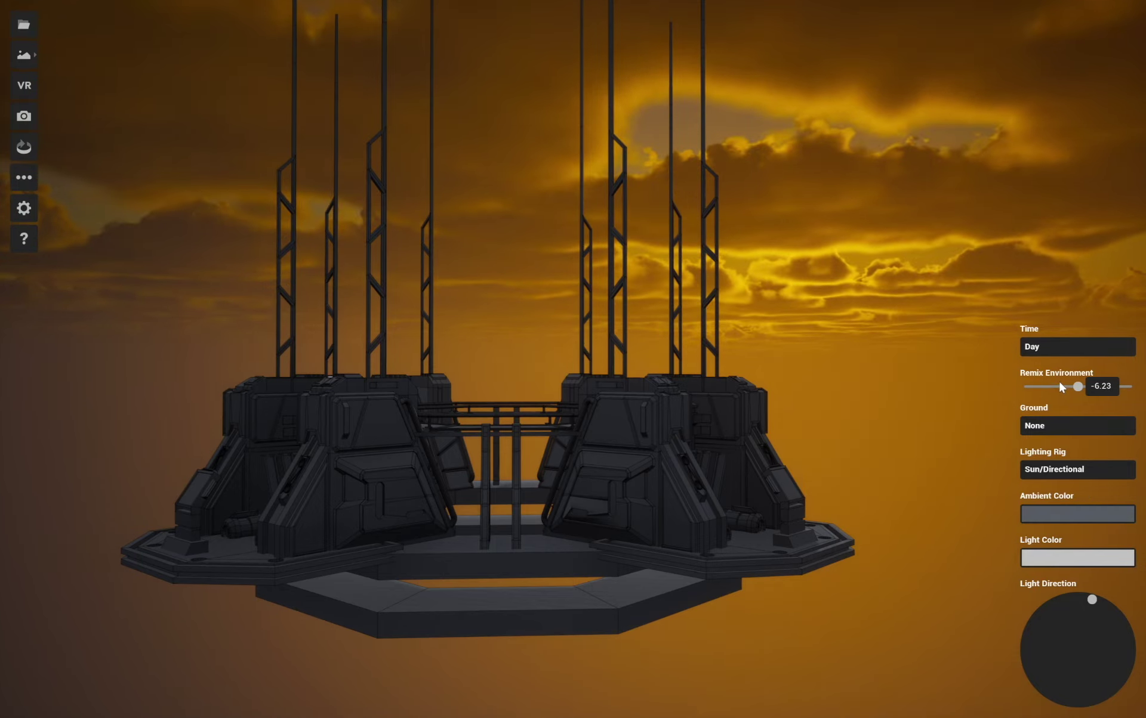
click(1063, 388)
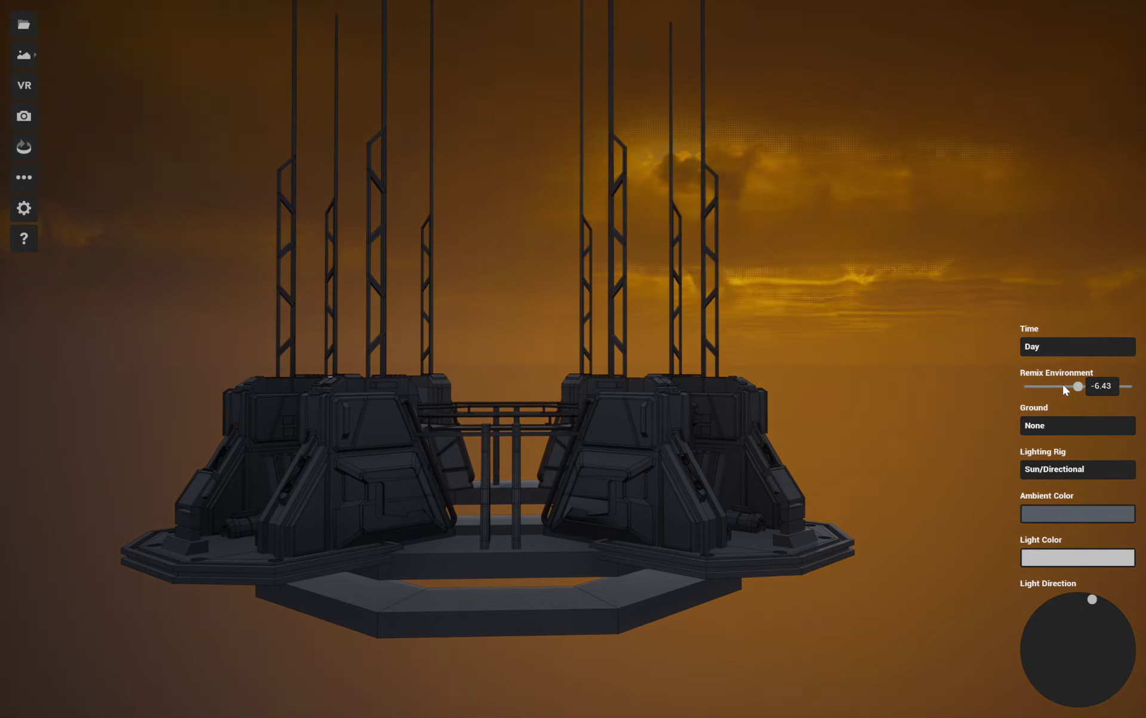
click(1079, 386)
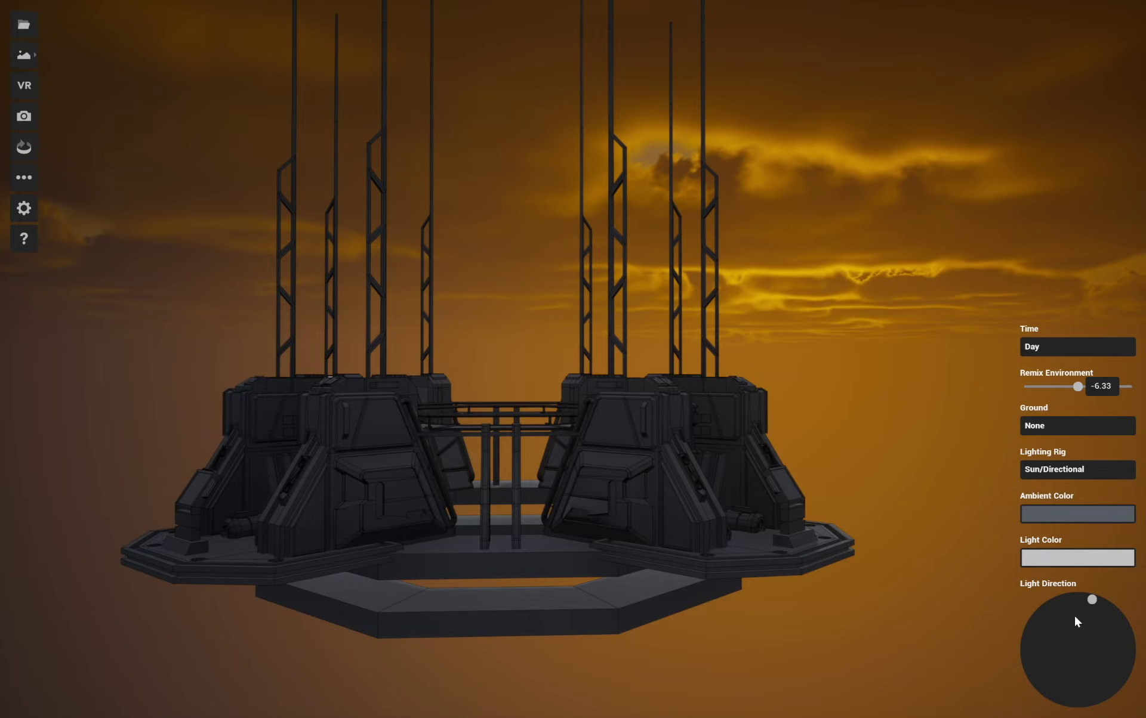
drag(1078, 622, 1071, 662)
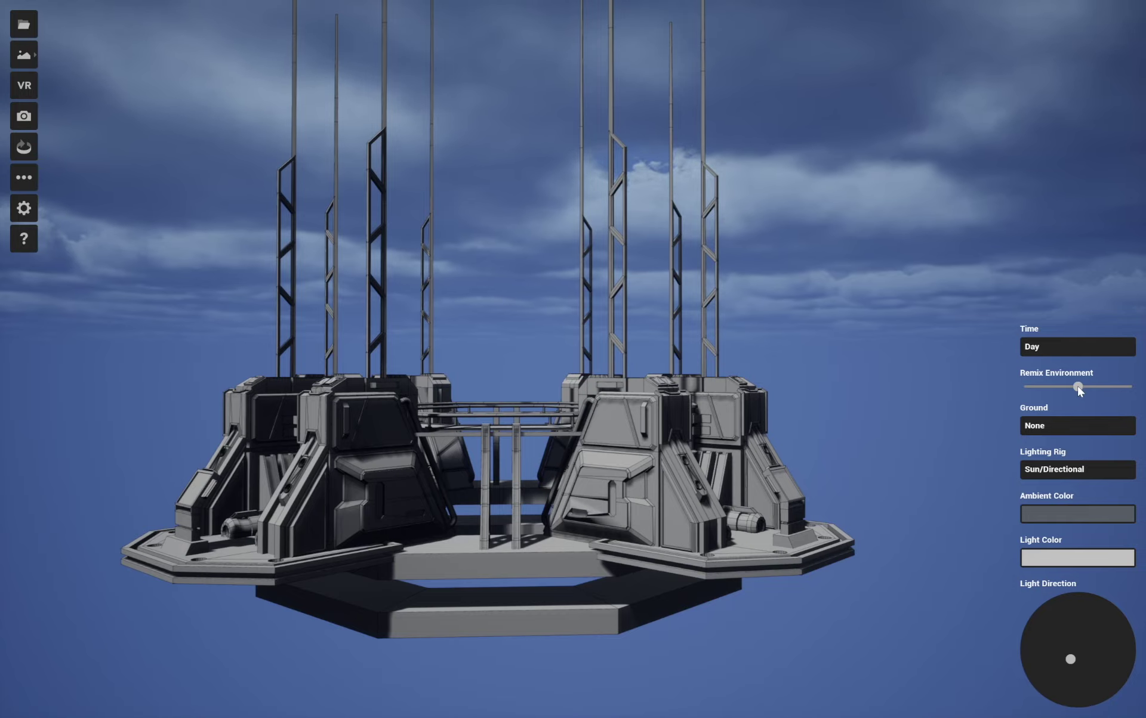
Step: Nudge the daytime sky remix for puffy white clouds with patches of blue sky
mouse_move(1078, 387)
mouse_down()
mouse_move(1048, 388)
mouse_move(1114, 390)
mouse_move(1091, 389)
mouse_up()
Step: Set Time to Night and move the light behind the platform so a full moon glows above
click(1048, 347)
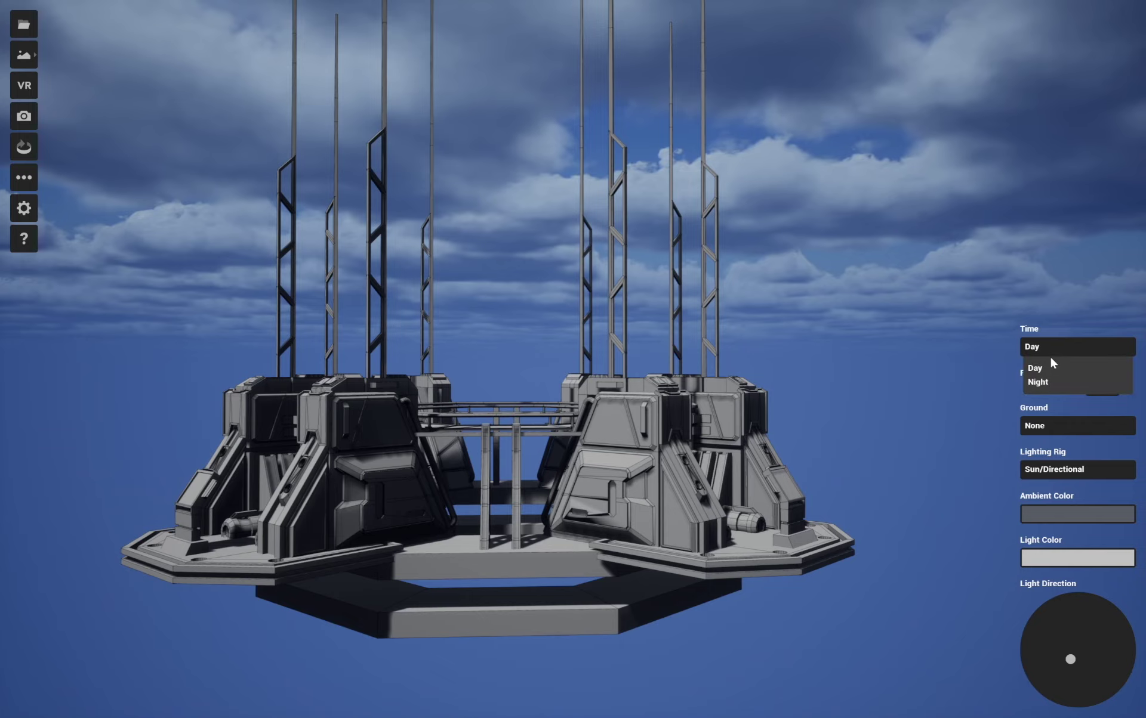
click(1048, 385)
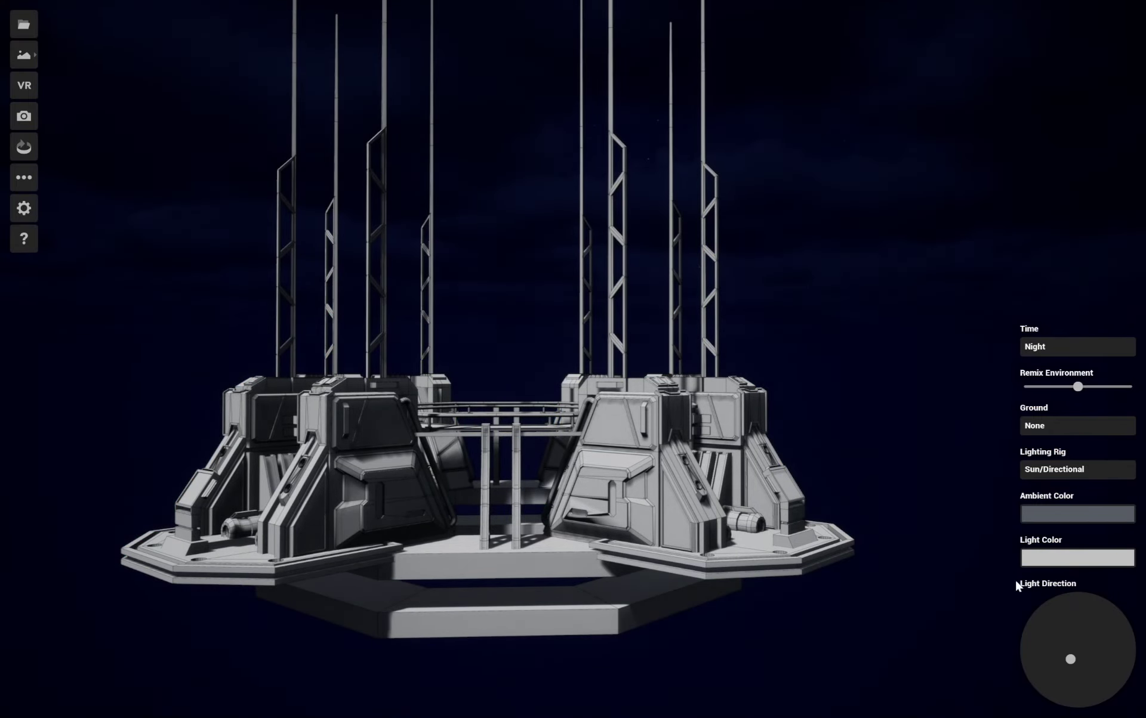
mouse_move(1065, 646)
mouse_down()
mouse_move(1044, 606)
mouse_move(1079, 608)
mouse_move(1048, 660)
mouse_move(1055, 669)
mouse_move(1043, 649)
mouse_move(1059, 670)
mouse_move(1074, 623)
mouse_move(1065, 594)
mouse_move(1079, 603)
mouse_up()
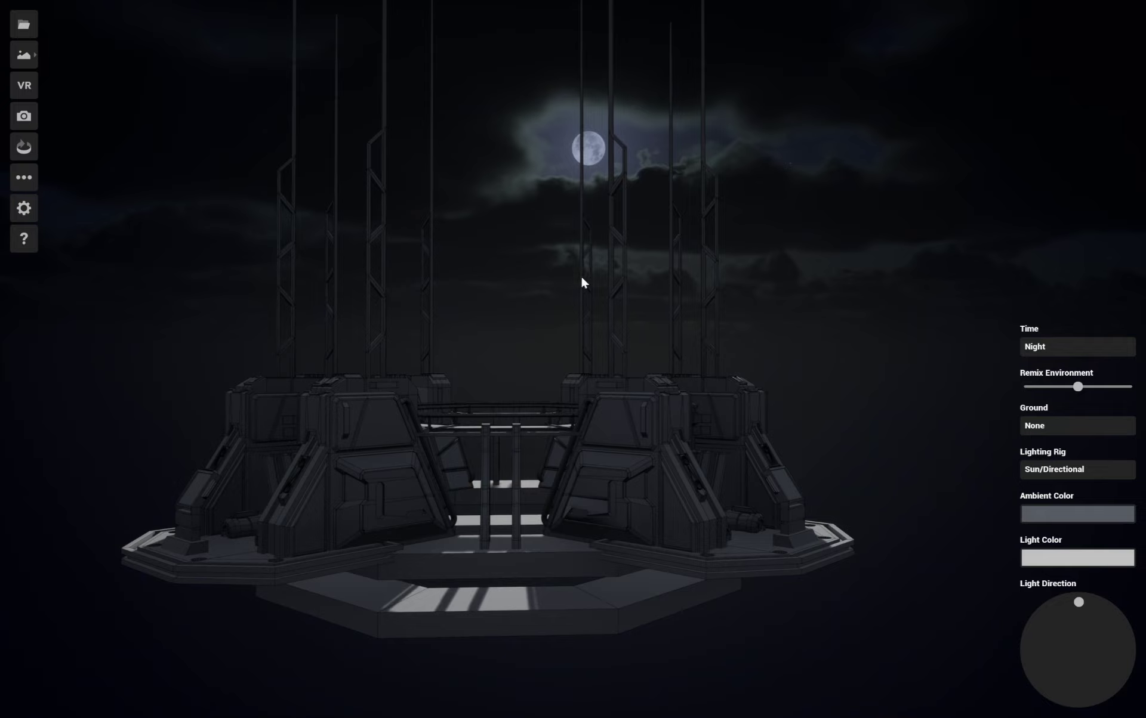
Step: Switch Time back to Day, shift the light angle slightly and orbit to the platform's front
click(1044, 349)
click(1054, 370)
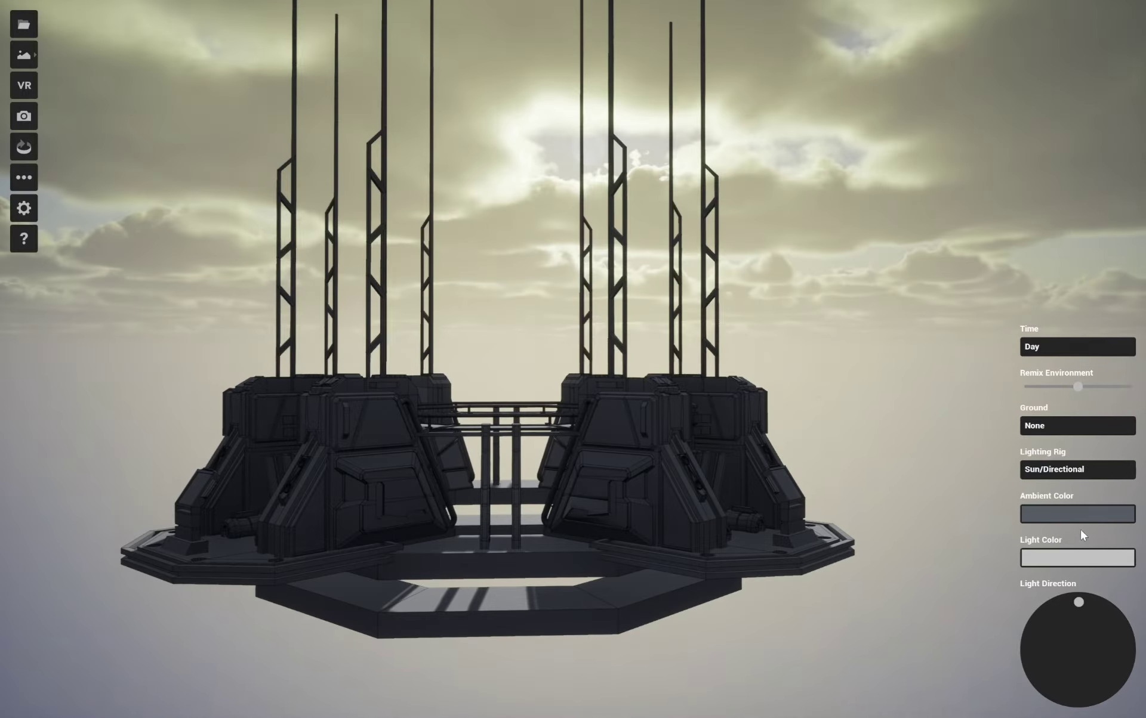
drag(1078, 605, 1079, 604)
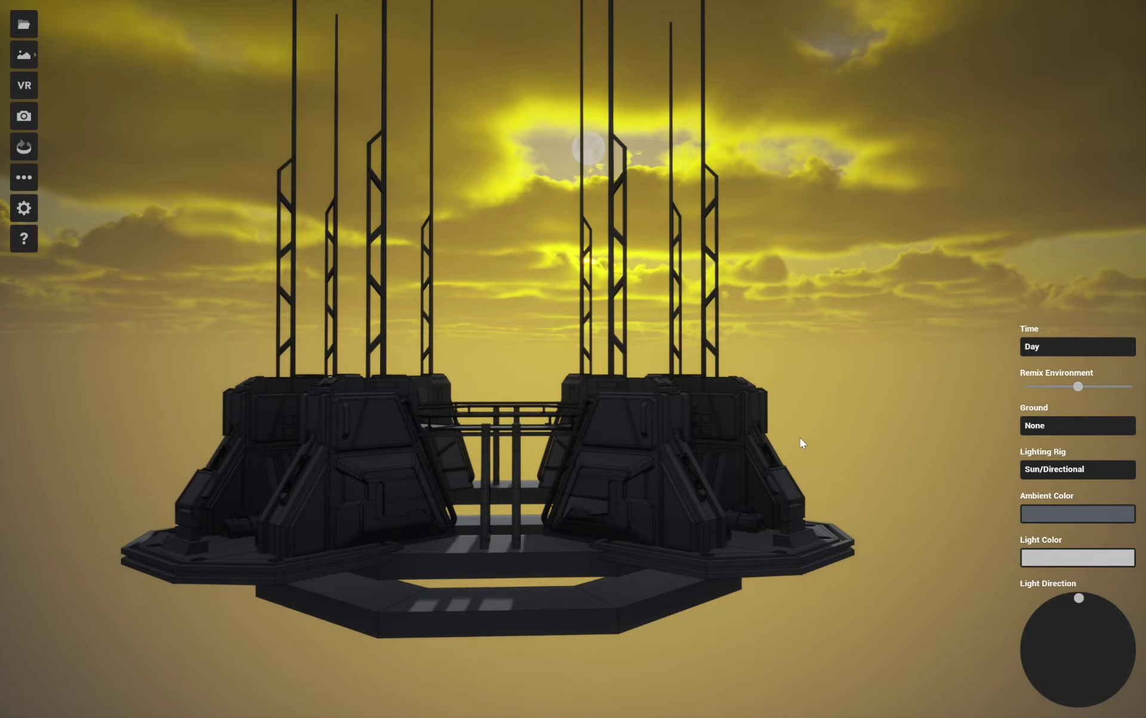
drag(795, 445, 674, 507)
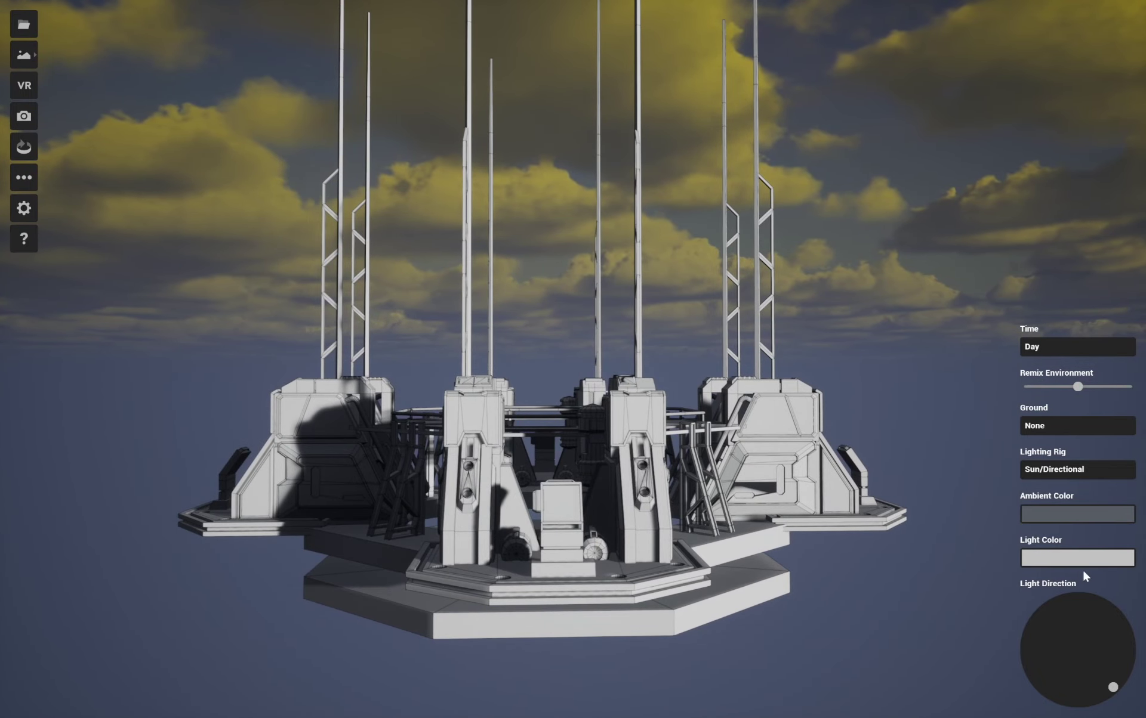
Step: Set the light colour to a saturated orange and darken the ambient colour
click(1067, 564)
drag(919, 590, 916, 589)
drag(936, 540, 919, 567)
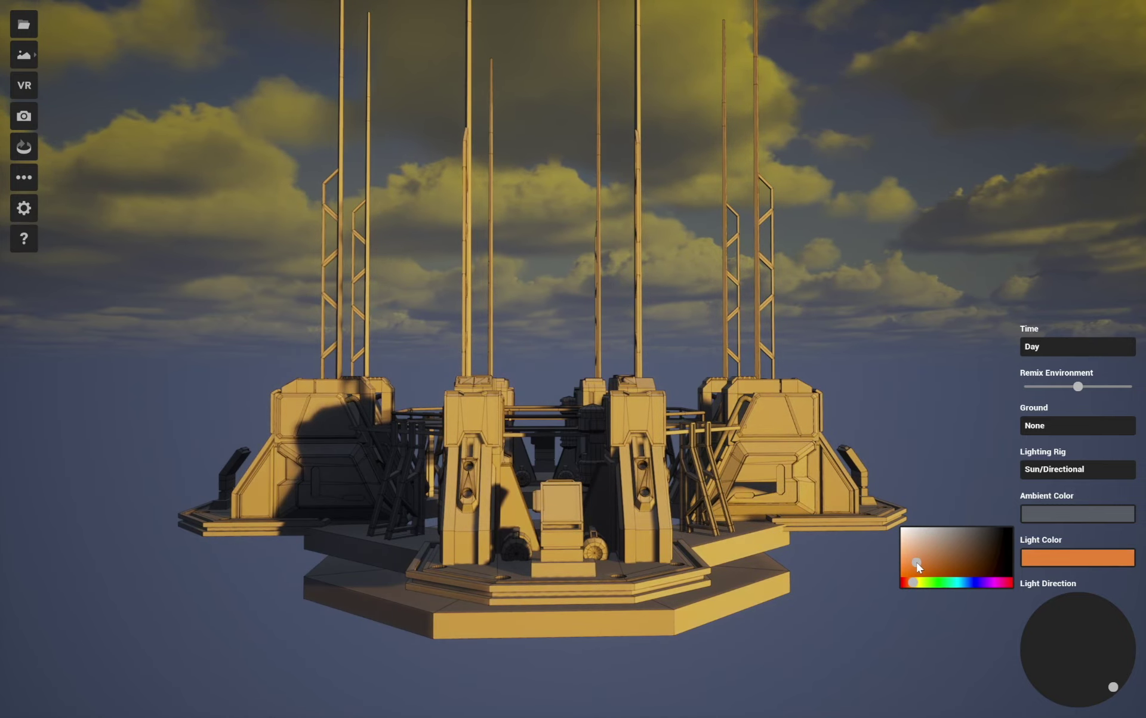
click(922, 442)
click(1067, 515)
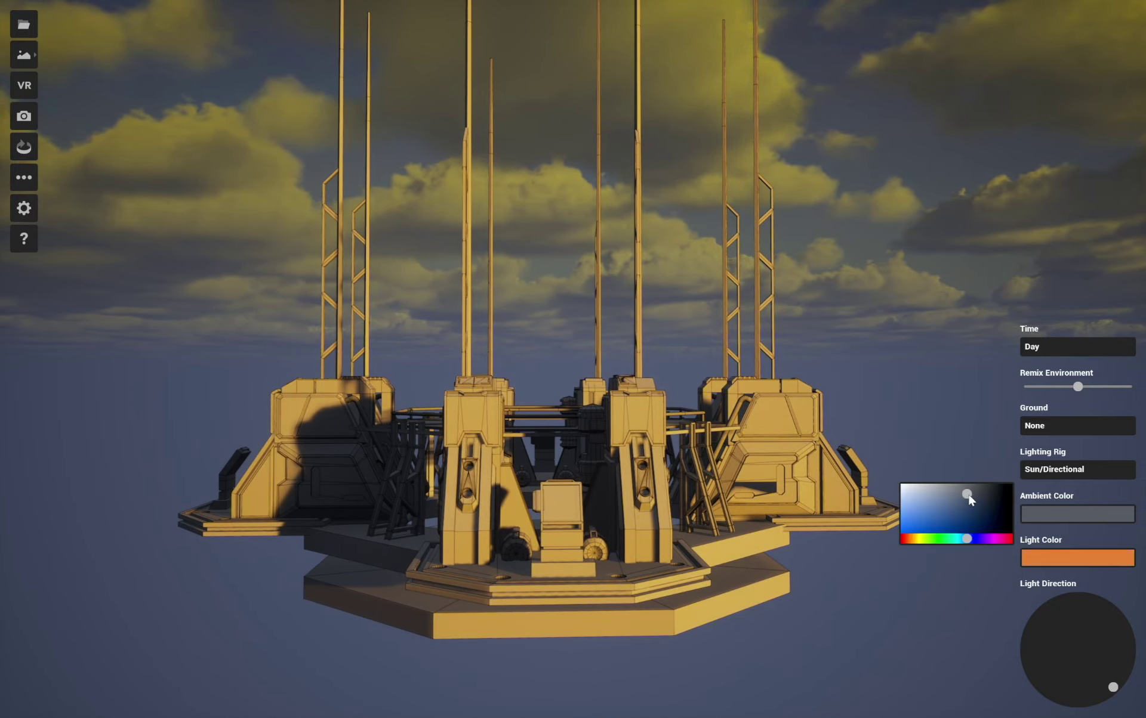
mouse_move(969, 497)
mouse_down()
mouse_move(997, 494)
mouse_move(982, 496)
mouse_move(990, 501)
mouse_up()
click(1067, 649)
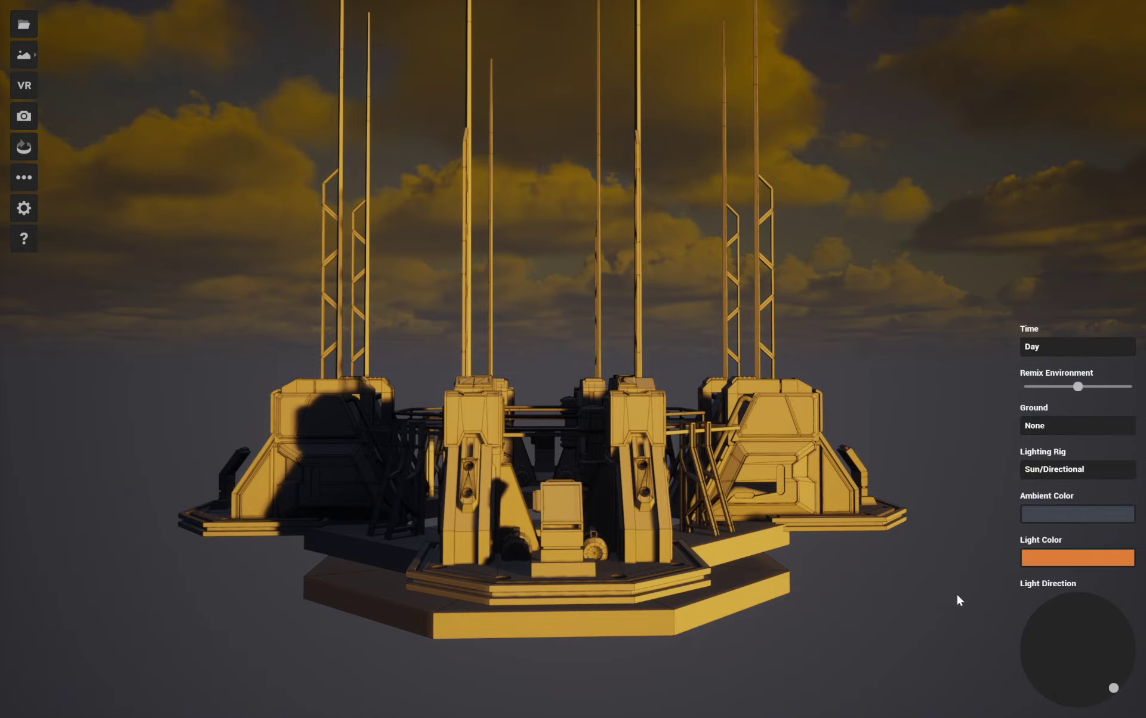
Step: Remix the sky to -7.26 for golden clouds while orbiting around the orange-lit platform
drag(561, 471, 529, 509)
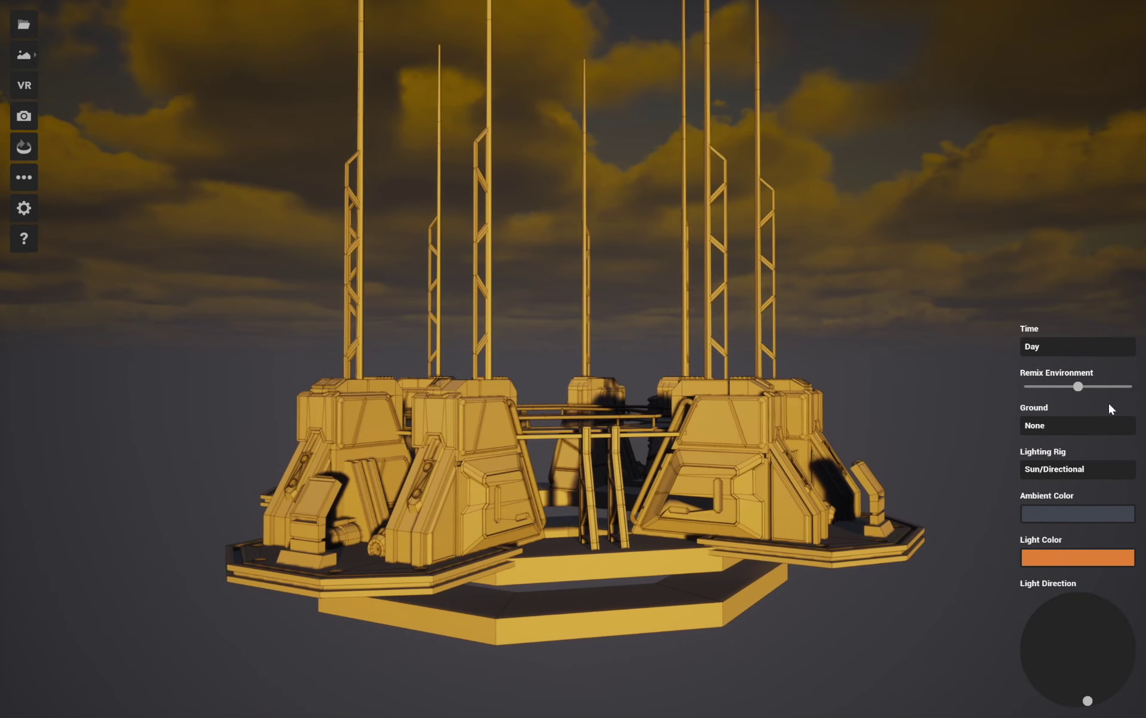
drag(1079, 388, 1080, 391)
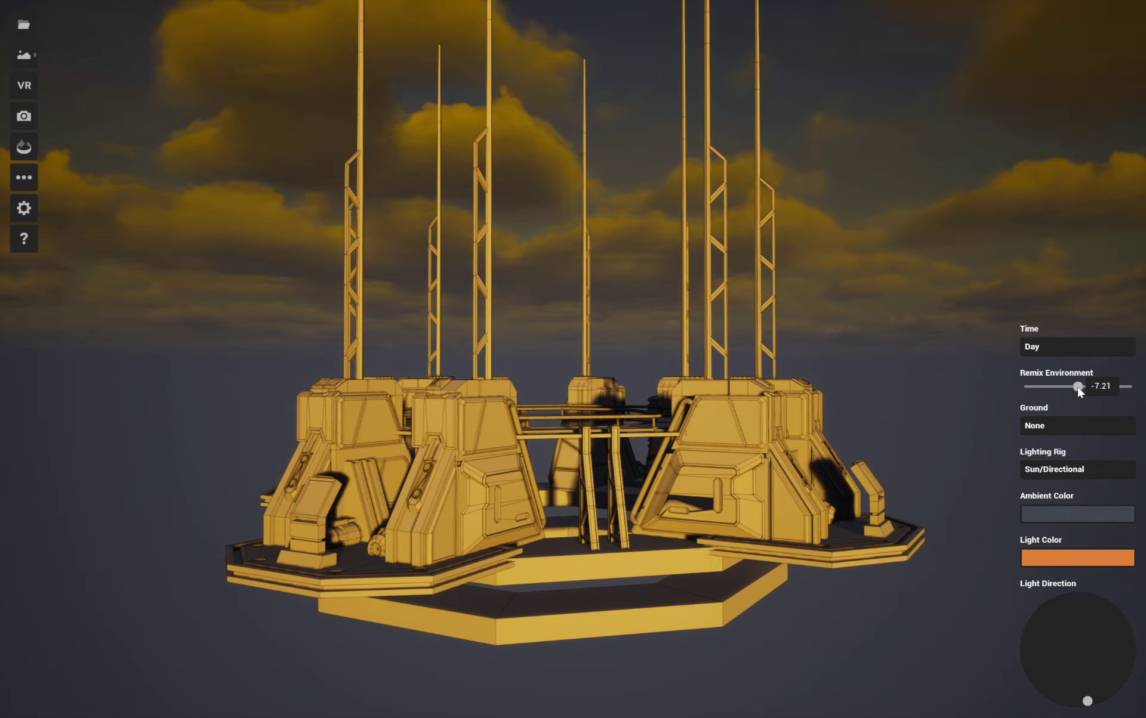
drag(1079, 391, 1077, 391)
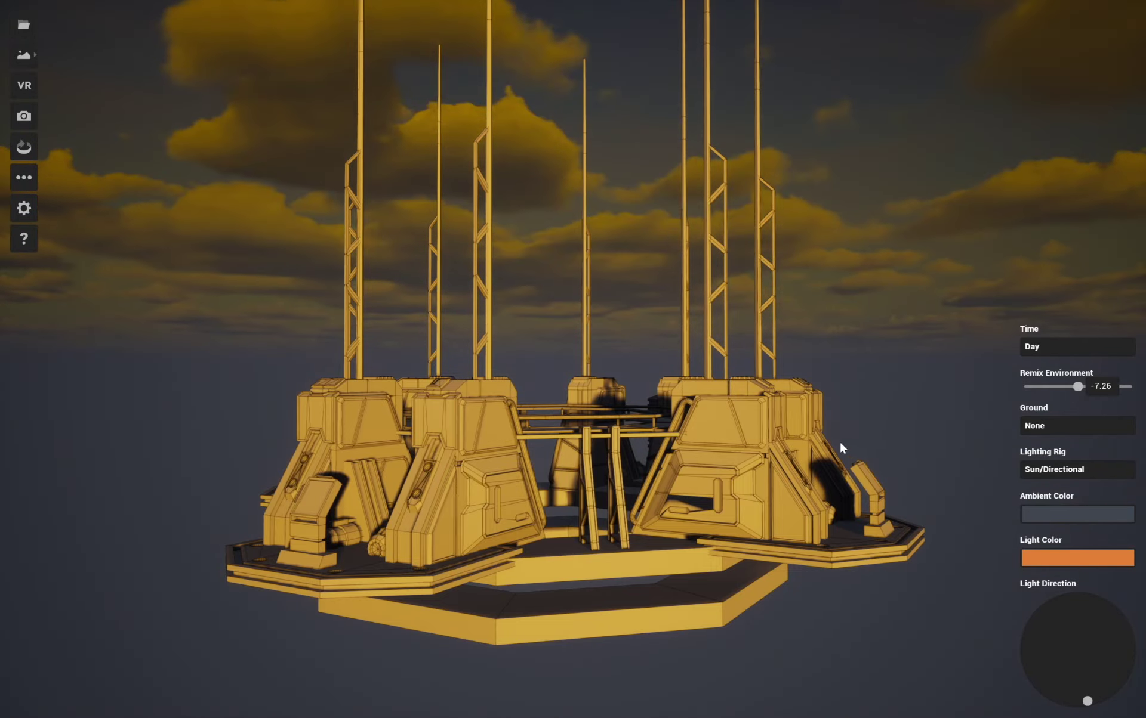
drag(827, 439, 759, 489)
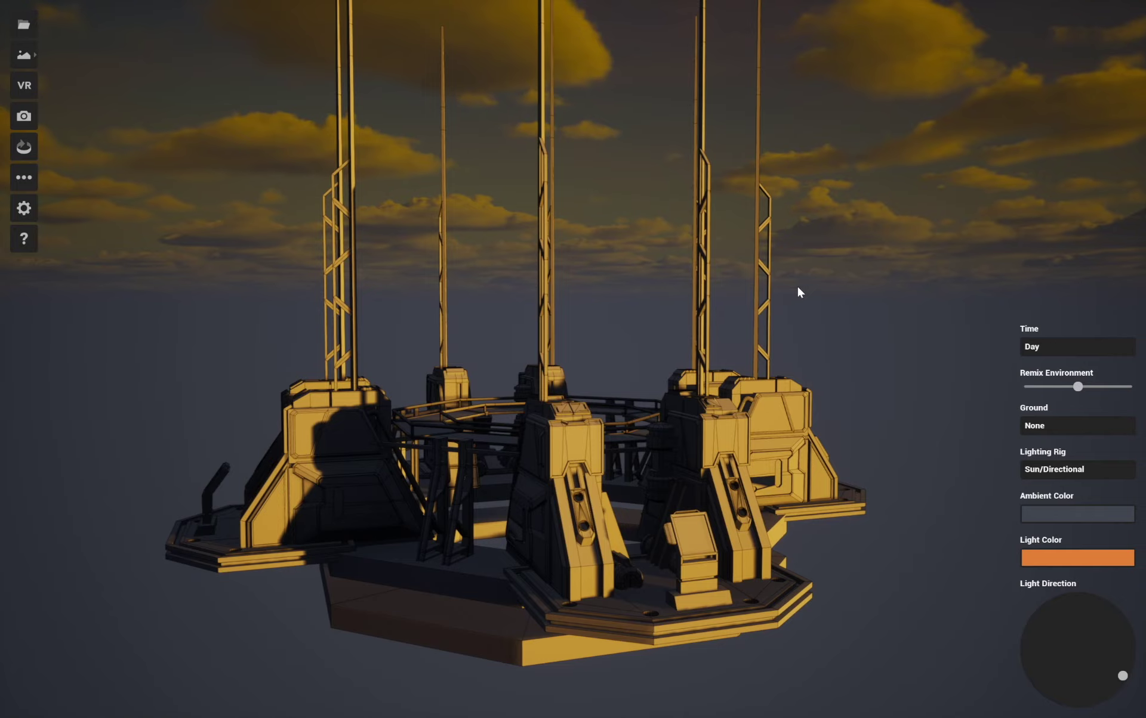
Step: Switch the environment to Line Art and make the linked shape and background colour dark grey
click(26, 57)
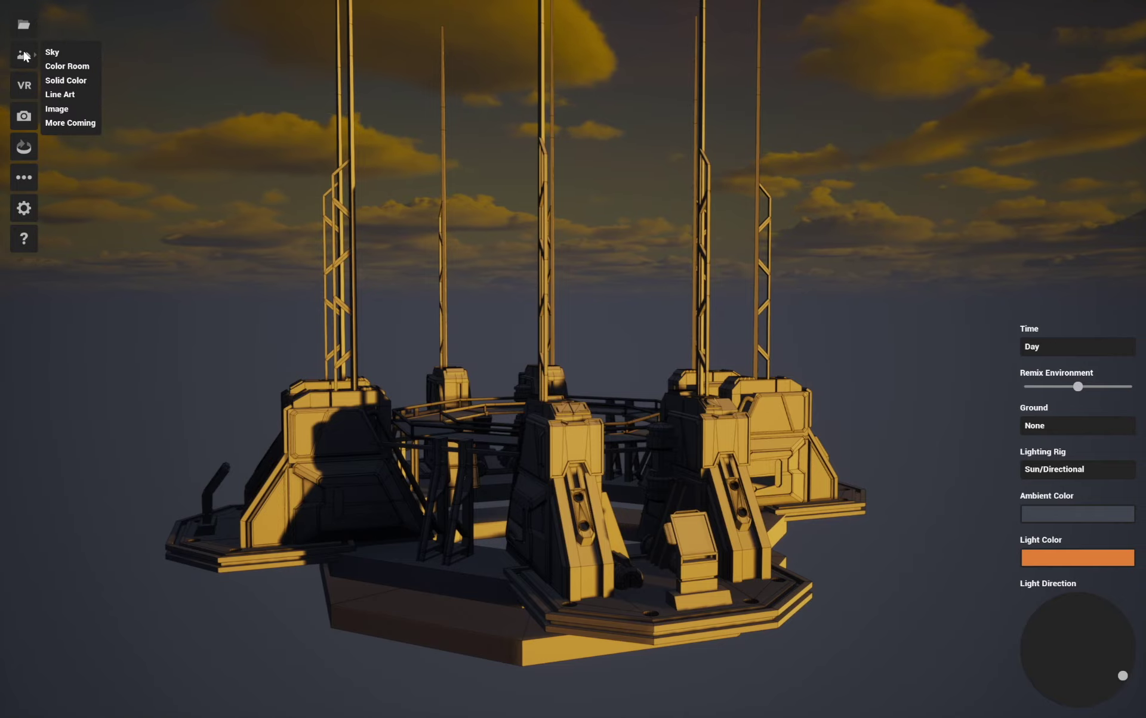
click(76, 98)
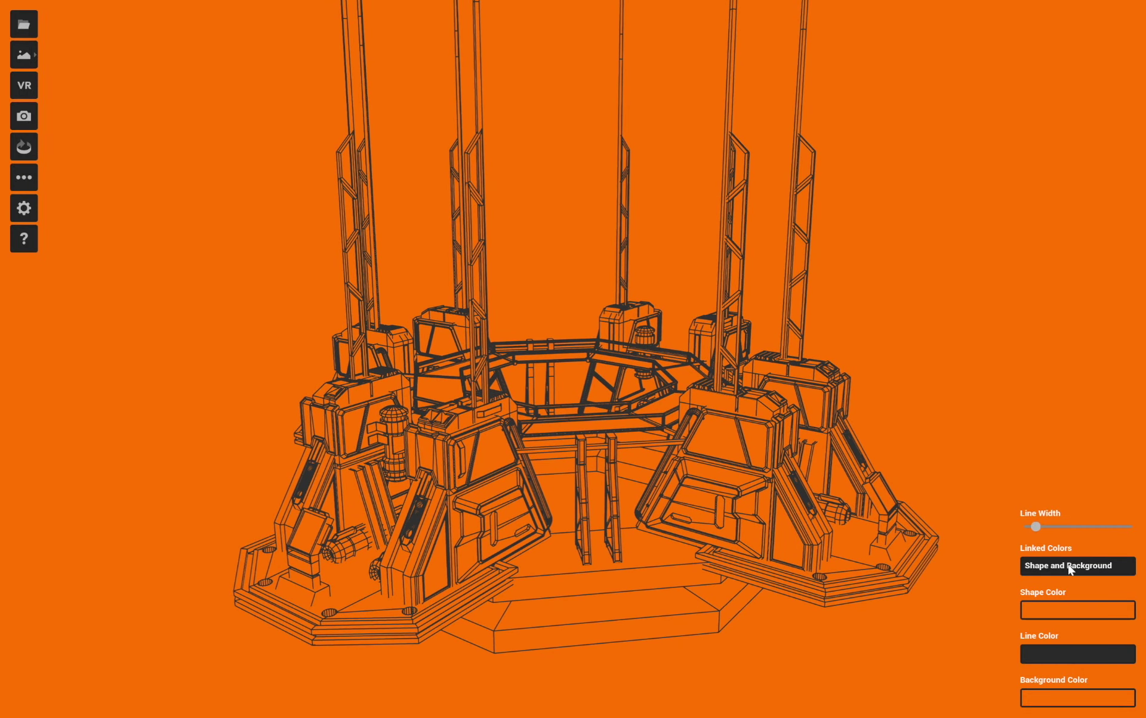
click(1059, 606)
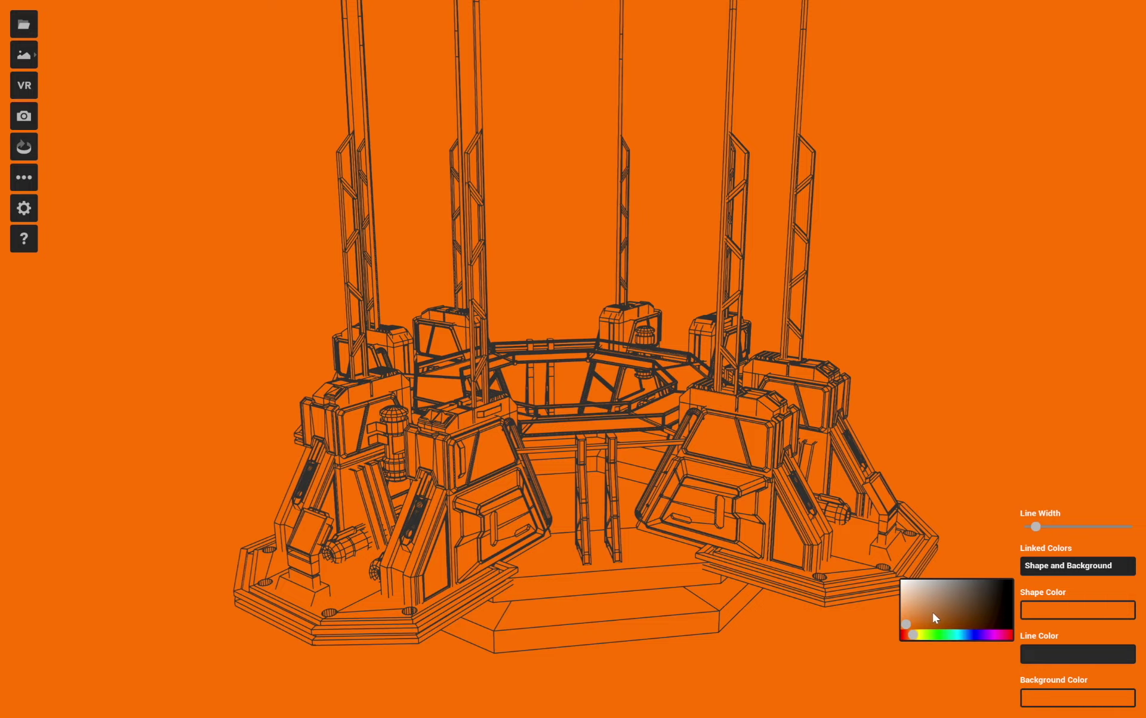
mouse_move(922, 640)
mouse_down()
mouse_move(953, 641)
mouse_move(904, 640)
mouse_move(917, 640)
mouse_up()
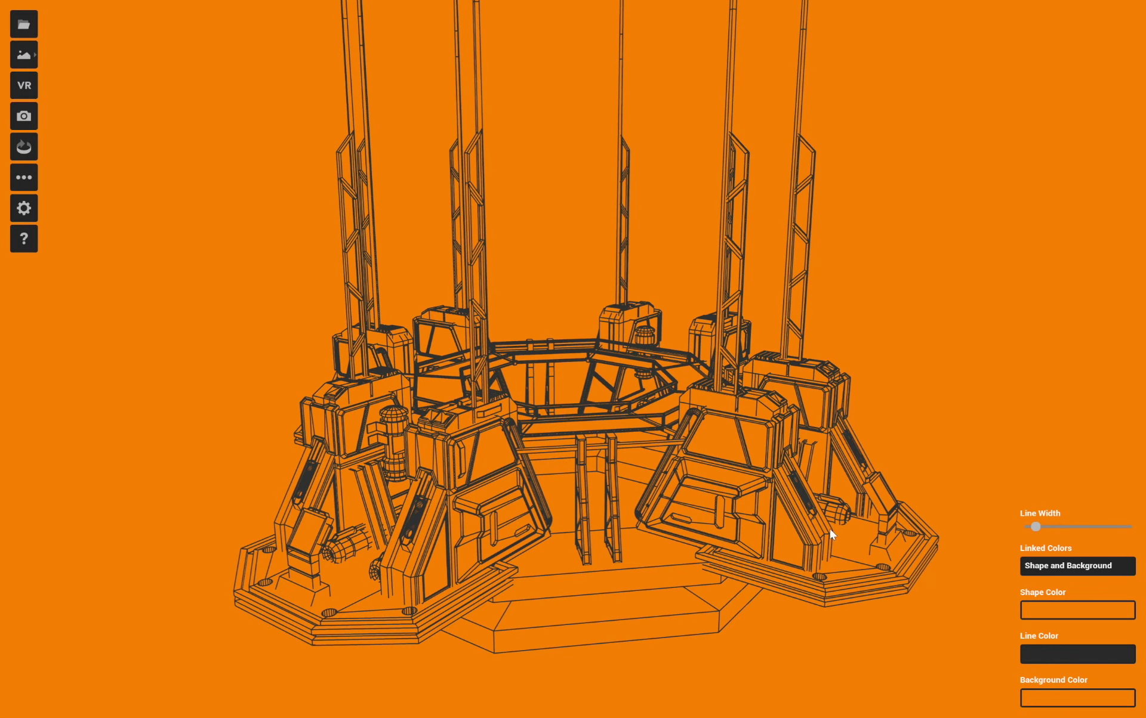
drag(802, 549, 670, 538)
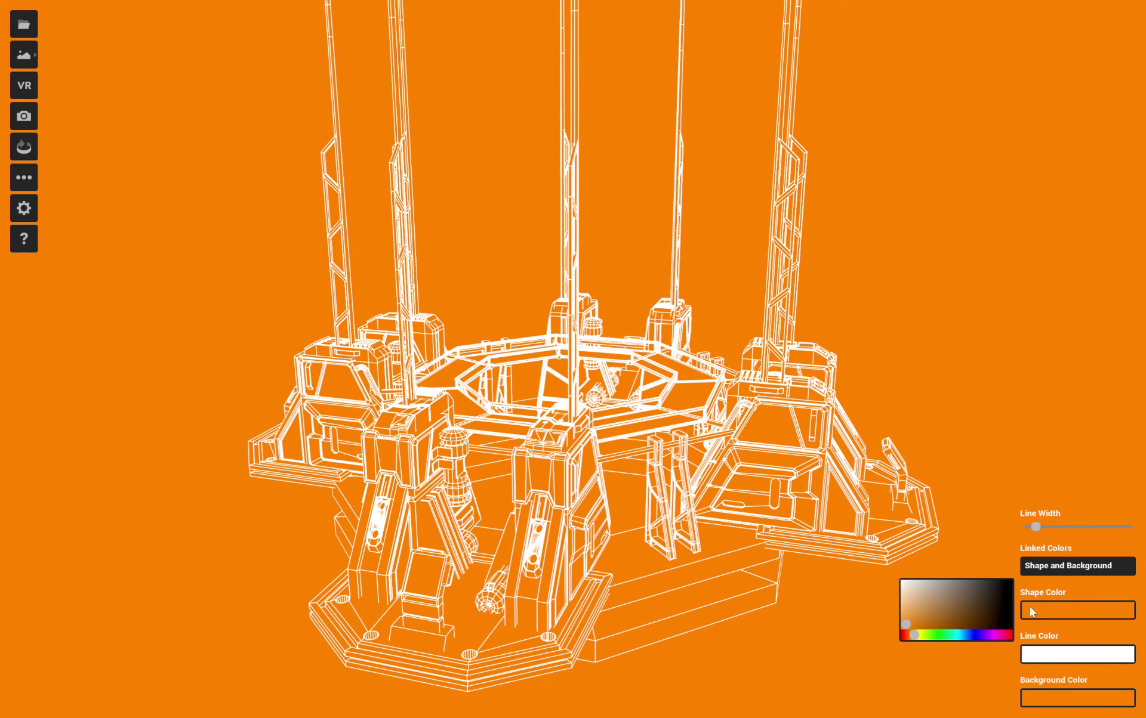
drag(937, 607, 981, 591)
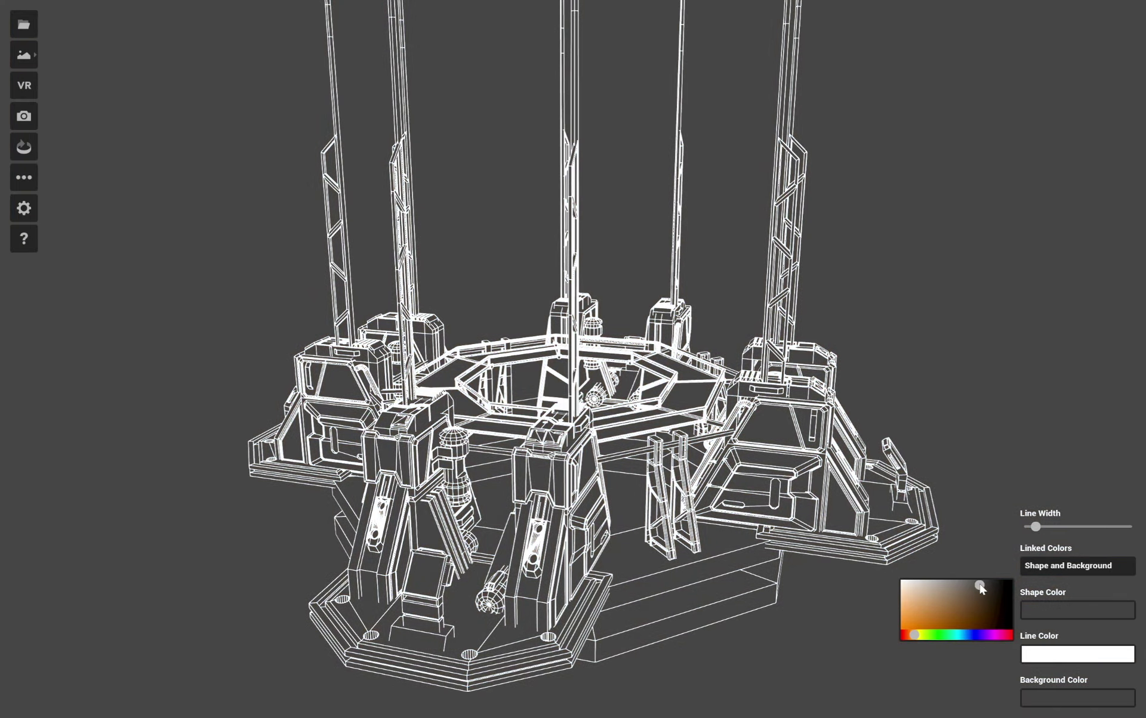
Step: Link the line colour to the background and darken the shapes to black
click(1047, 567)
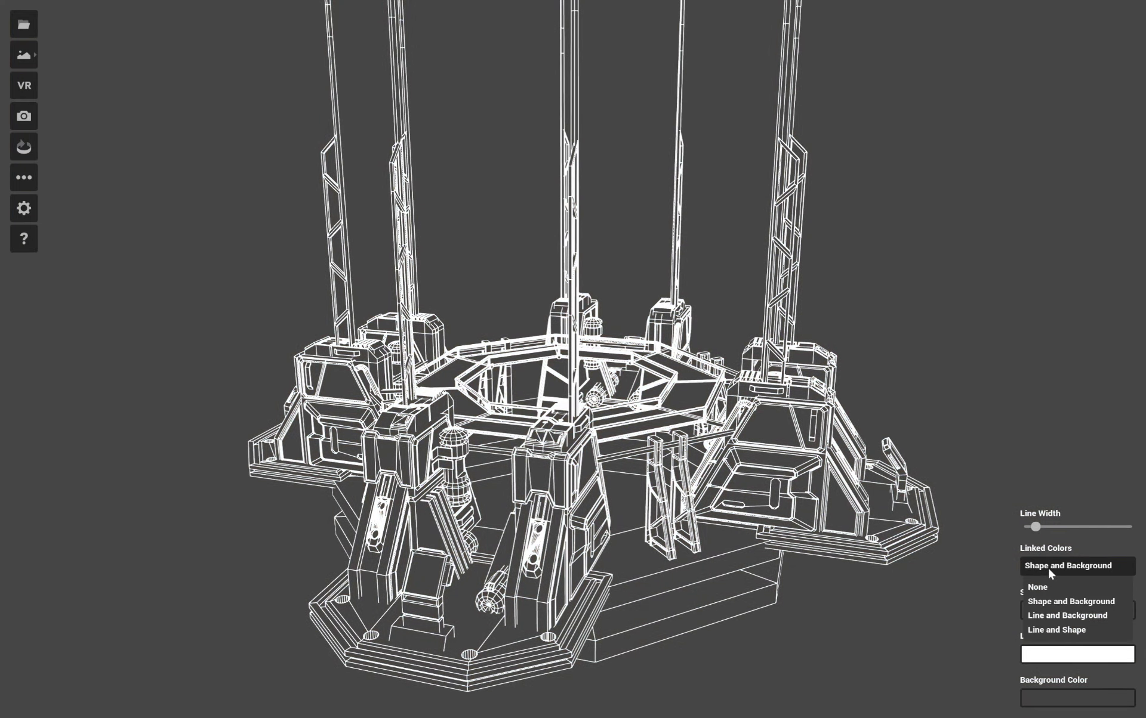
click(1057, 616)
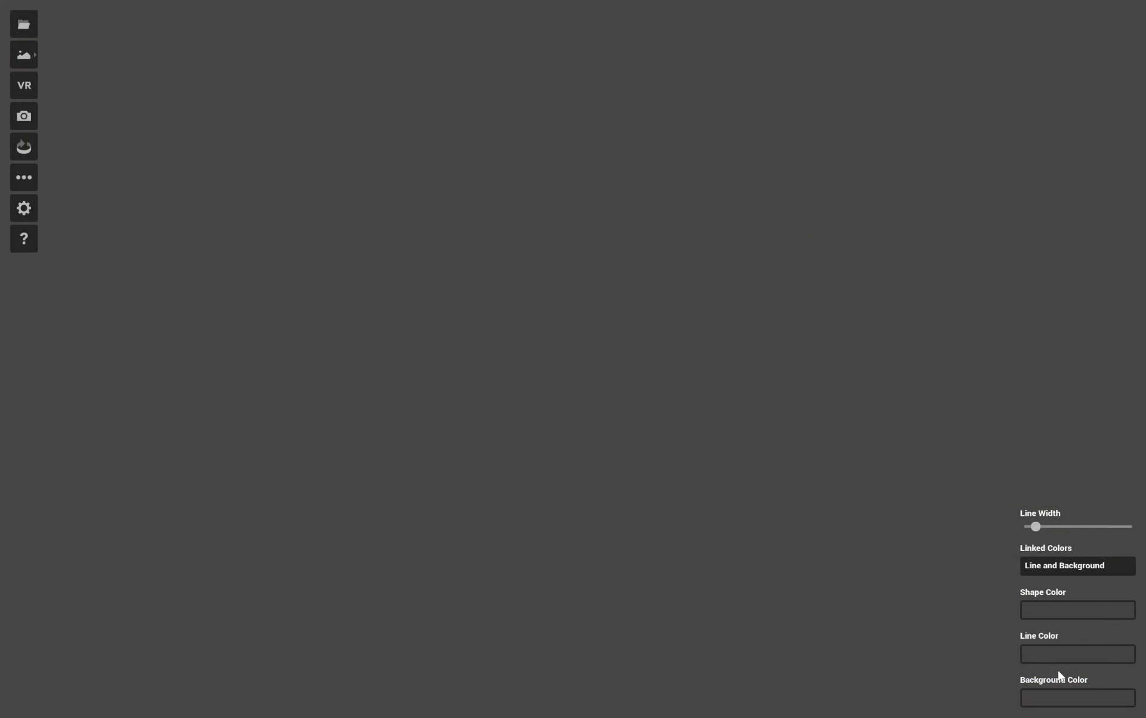
click(1041, 609)
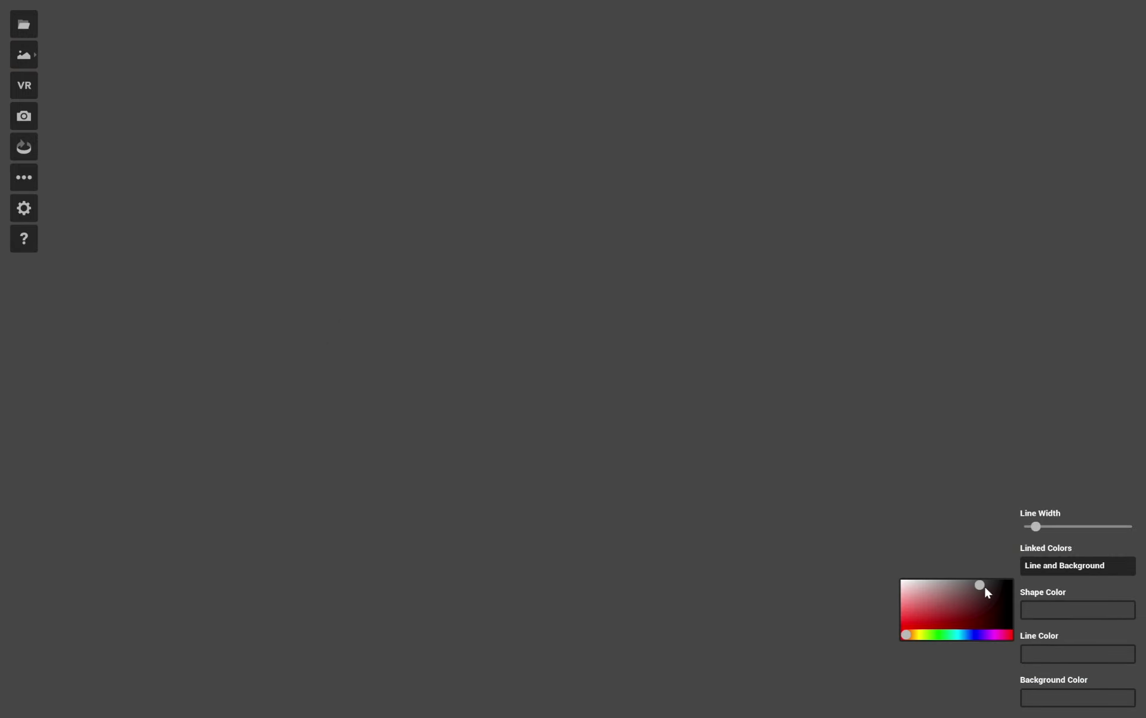
drag(980, 586, 1009, 573)
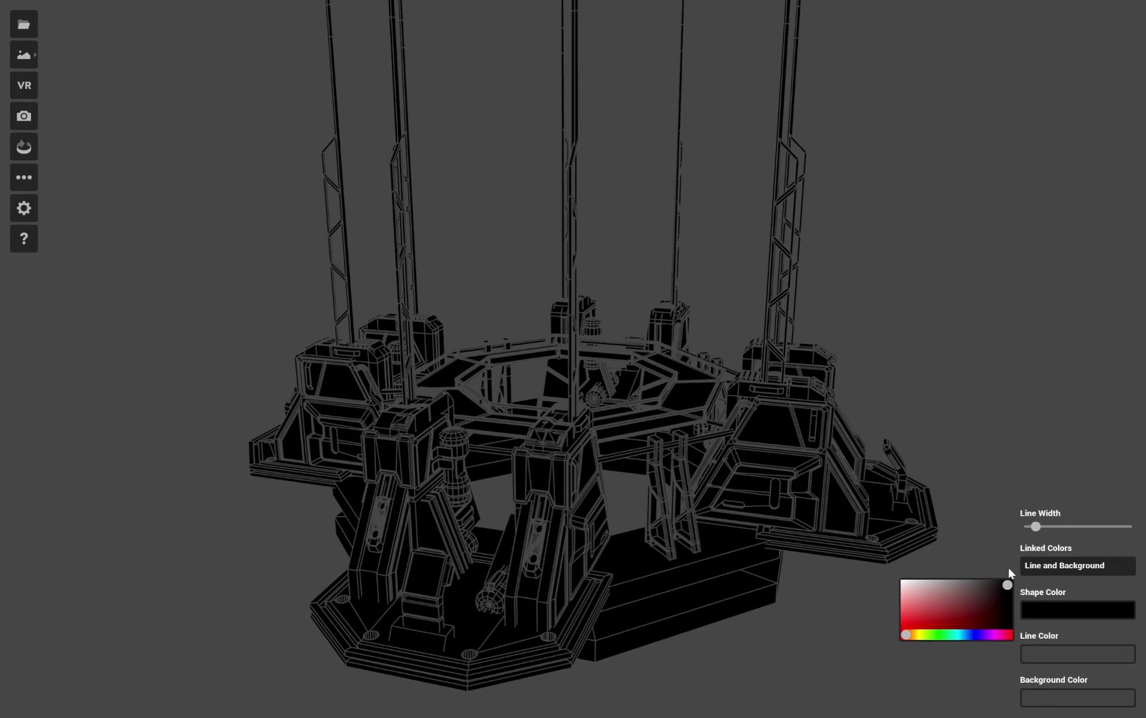
click(989, 534)
scroll(942, 509, up, 5)
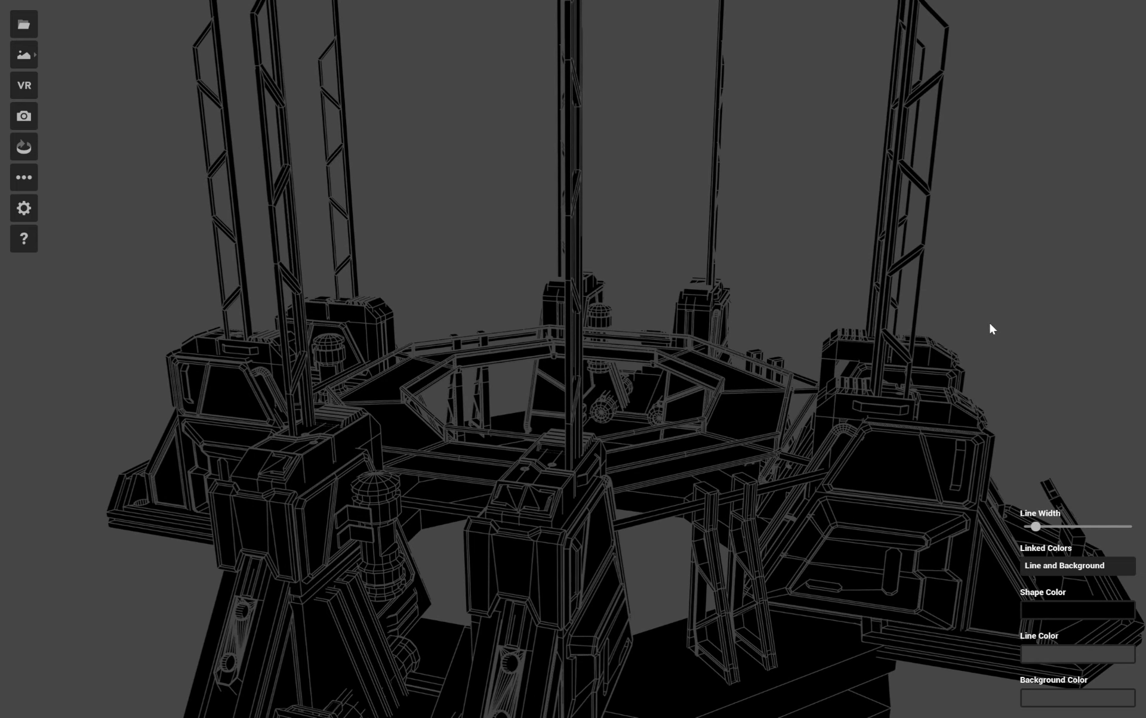
Step: Recolour the linked lines and background, then lighten the shapes from black to light grey
click(1072, 656)
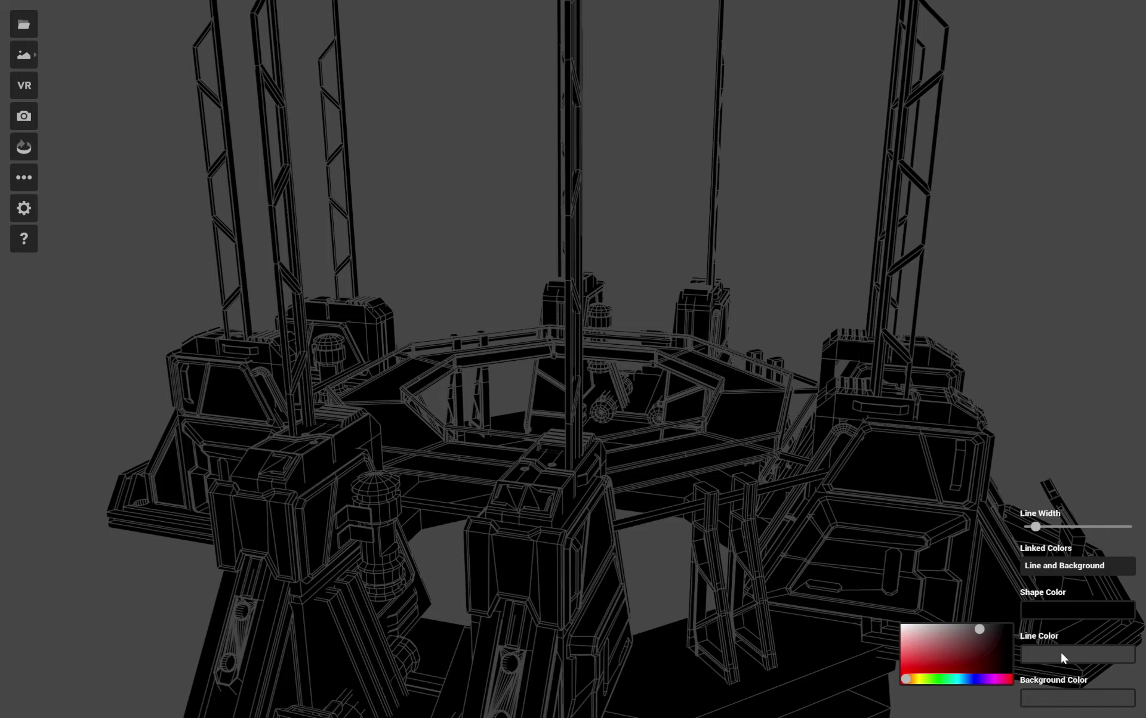
drag(977, 624, 961, 682)
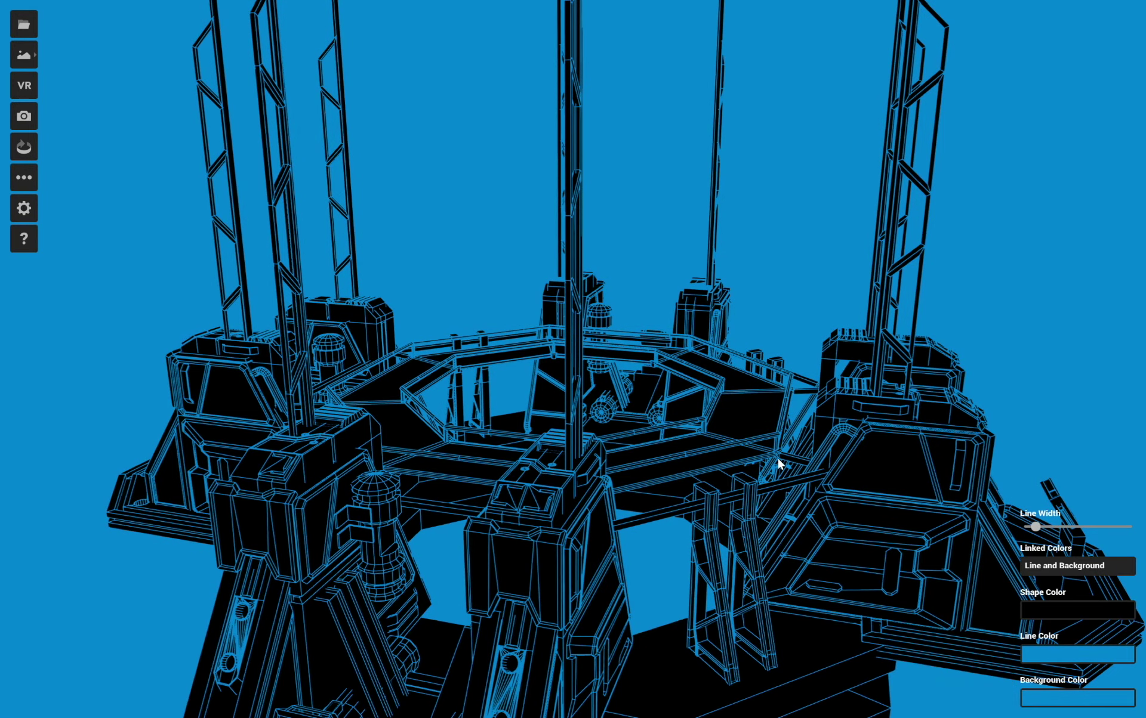
scroll(777, 456, down, 3)
click(1045, 612)
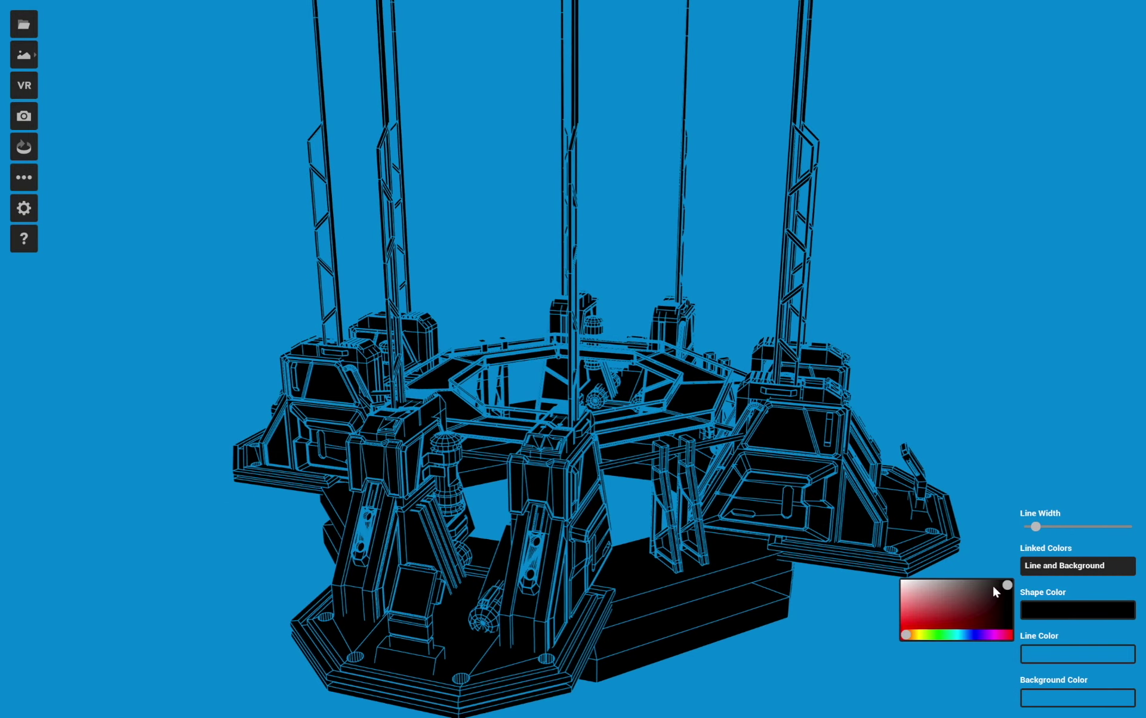
drag(993, 587, 920, 574)
click(957, 554)
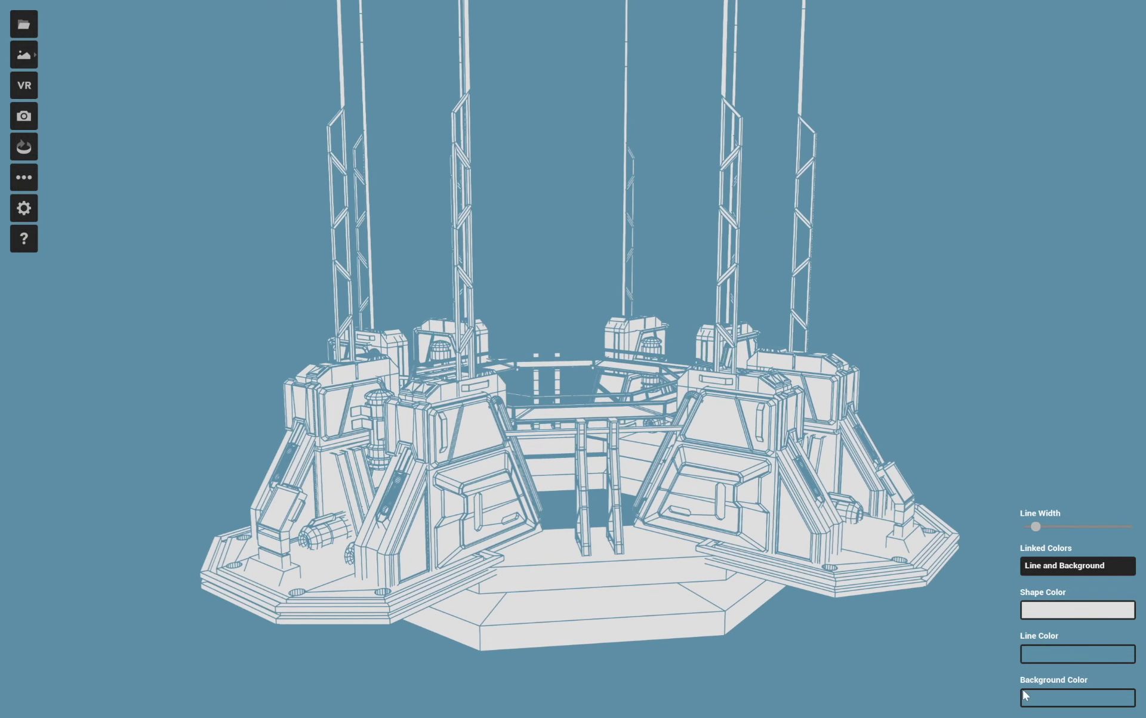
Step: Try the Color Room environment, then switch to Solid Color for a flat steel-blue background
click(23, 59)
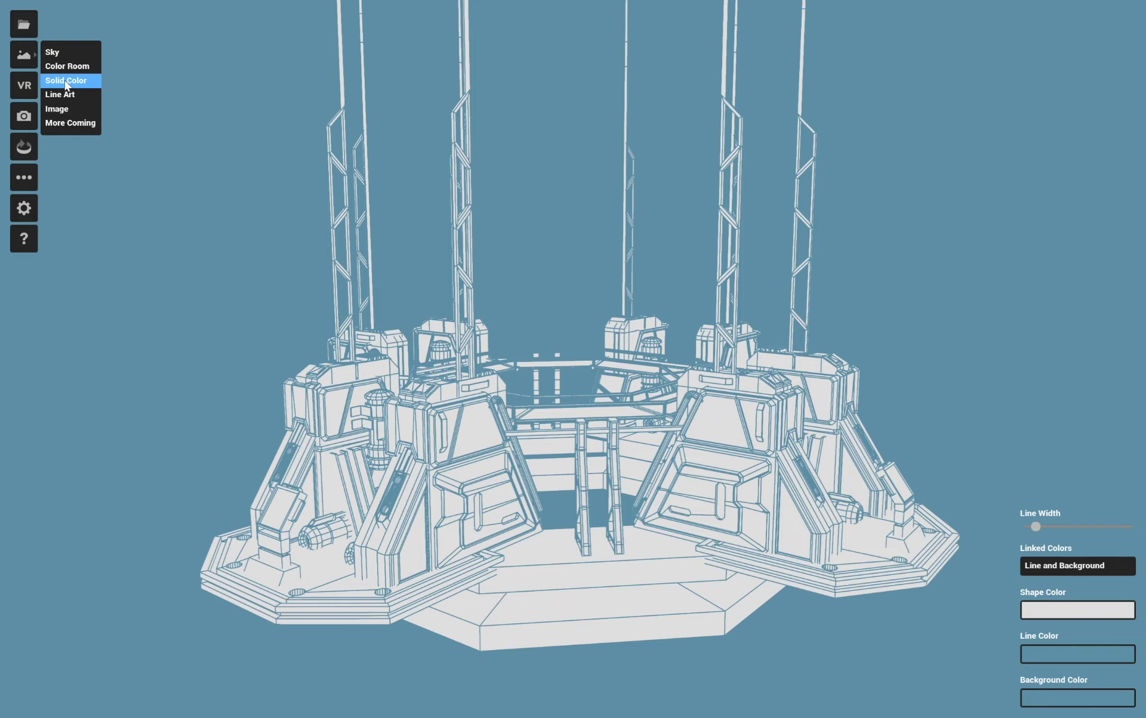
click(63, 68)
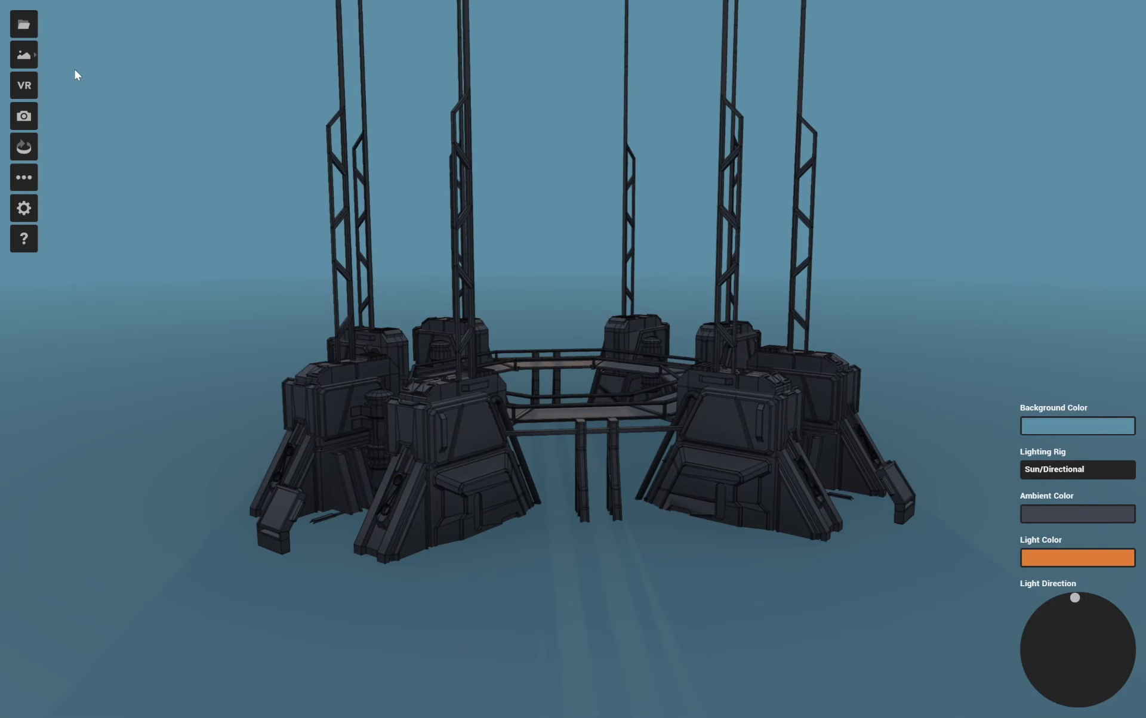
drag(653, 332, 276, 233)
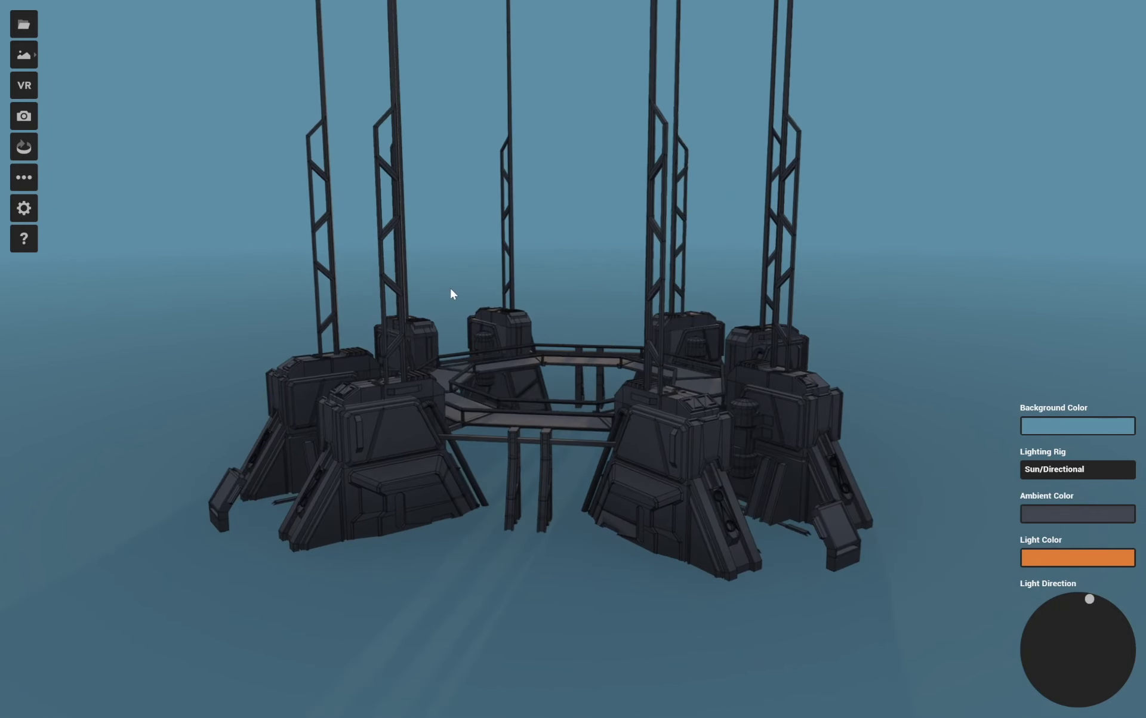
click(23, 57)
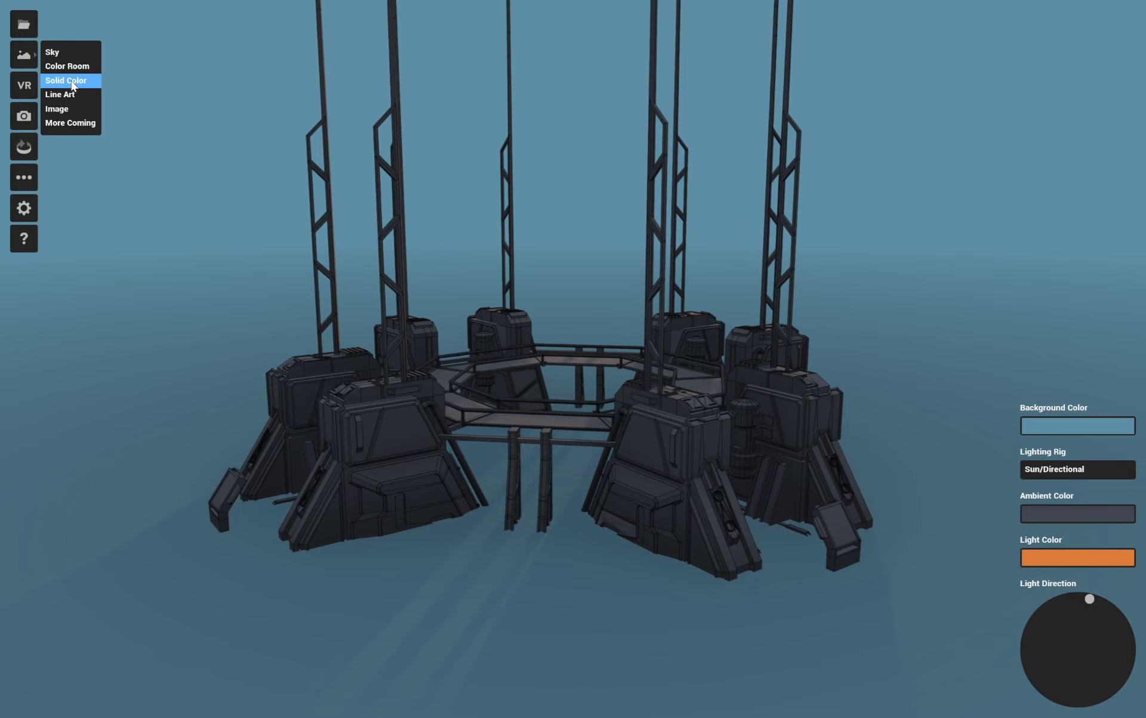
click(67, 80)
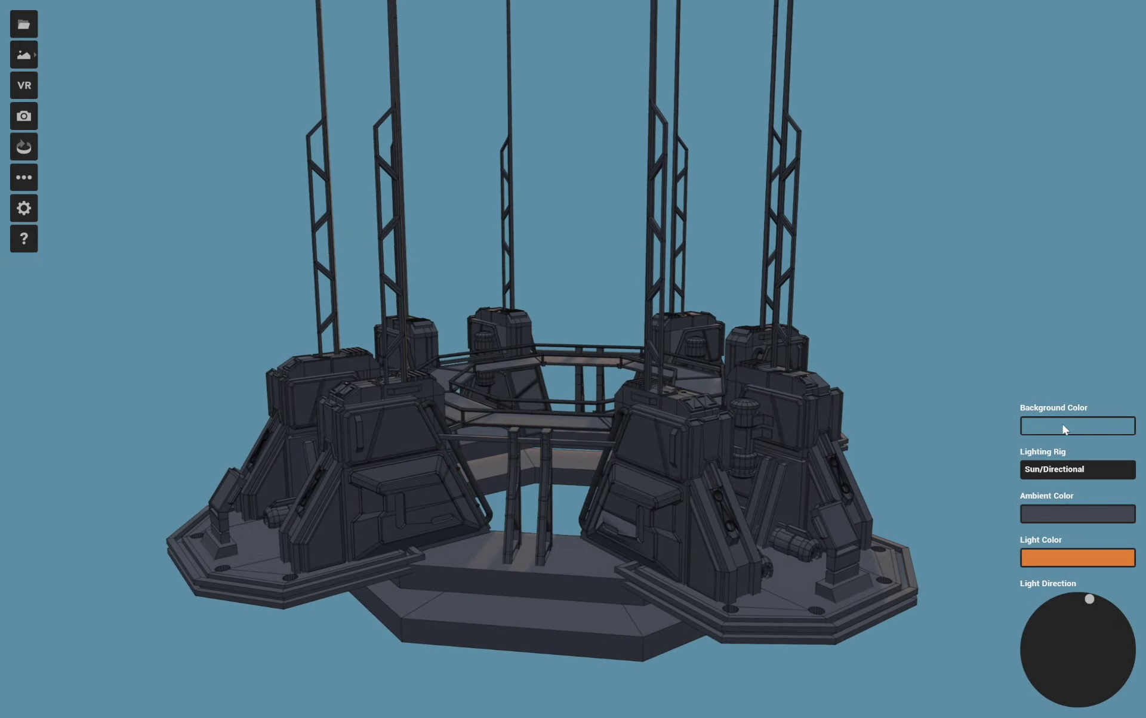
Step: Switch the environment to Line Art and set the background colour to orange
click(21, 56)
click(74, 97)
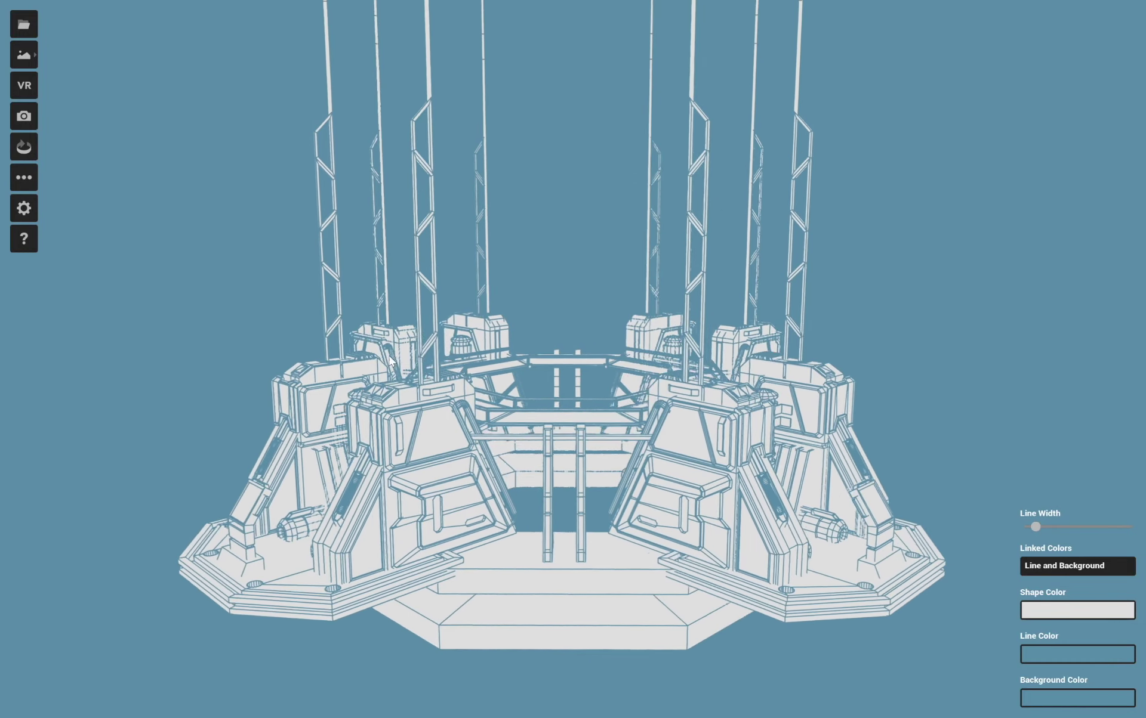
drag(393, 355, 636, 377)
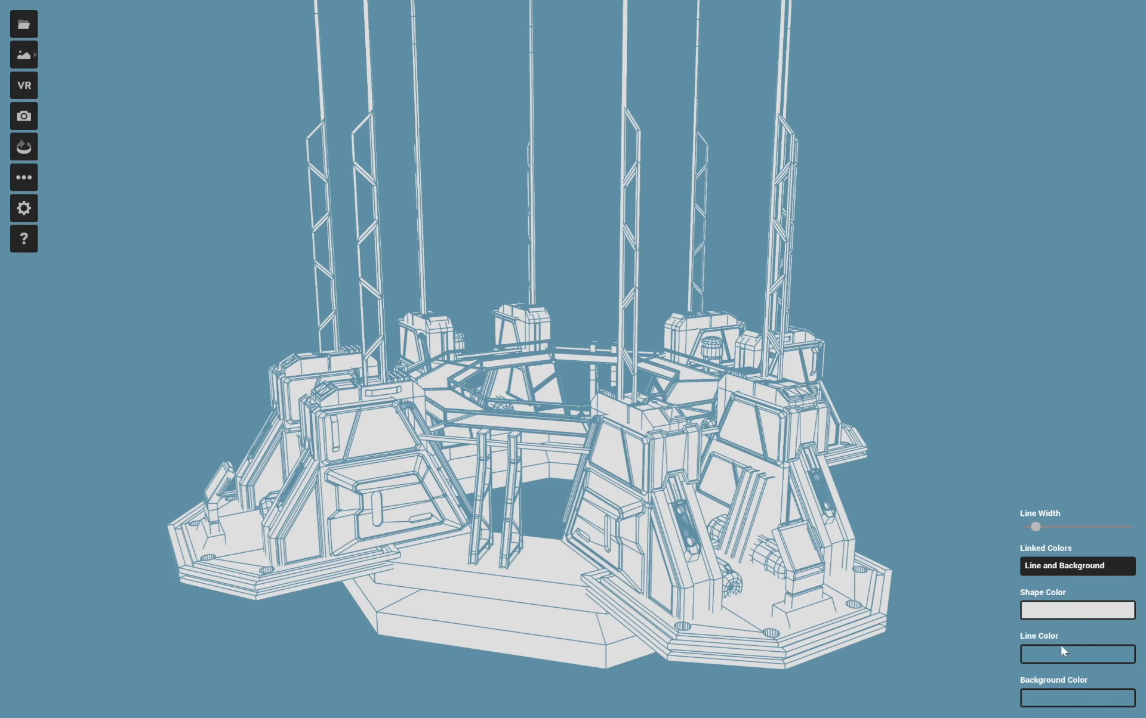
click(1060, 698)
click(906, 695)
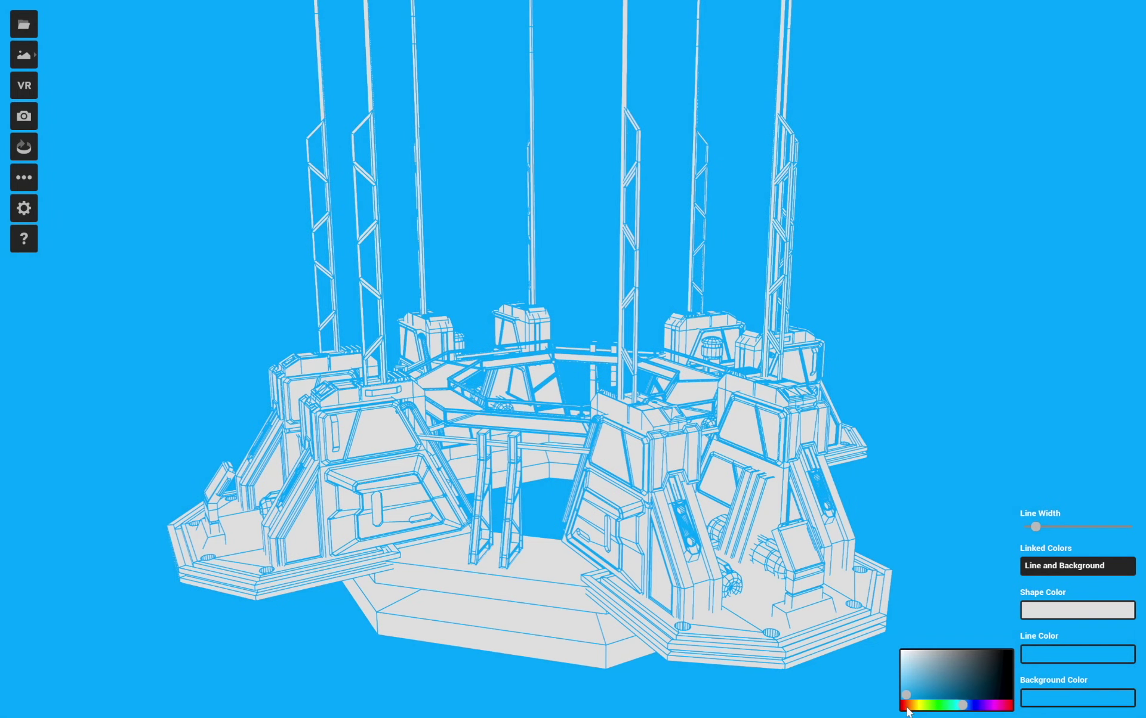
click(914, 706)
drag(914, 706, 917, 710)
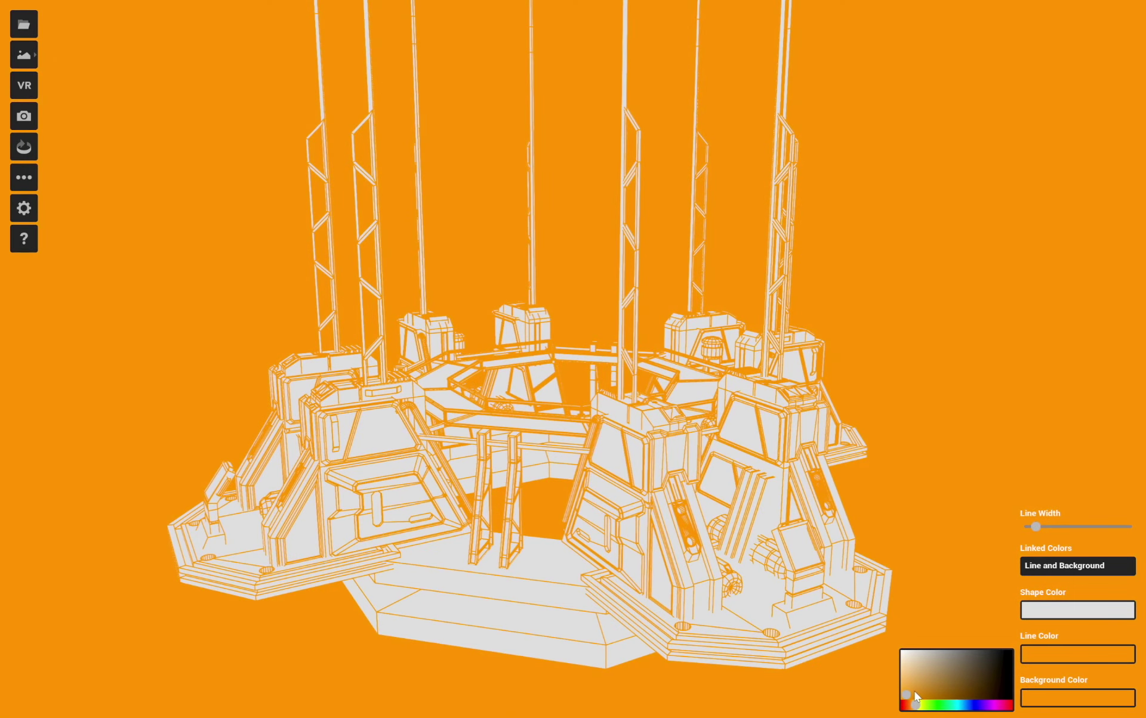
click(917, 697)
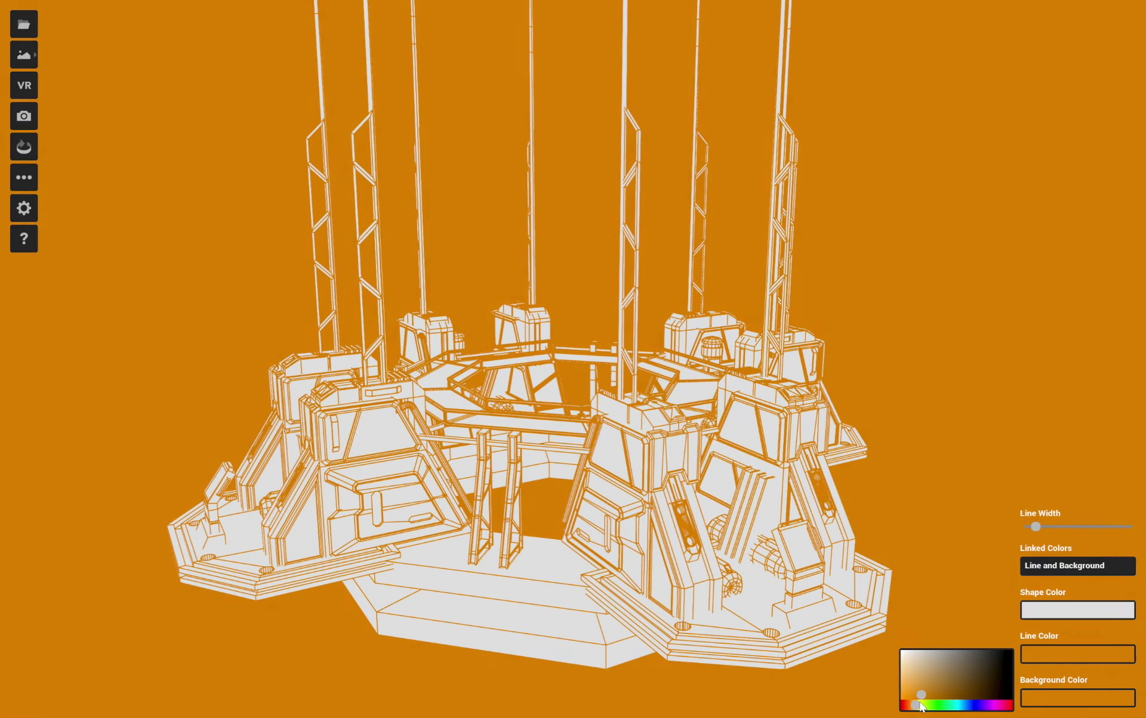
Step: Link the shape colour to the background and thicken the line width to about 0.19
click(1060, 612)
click(1051, 567)
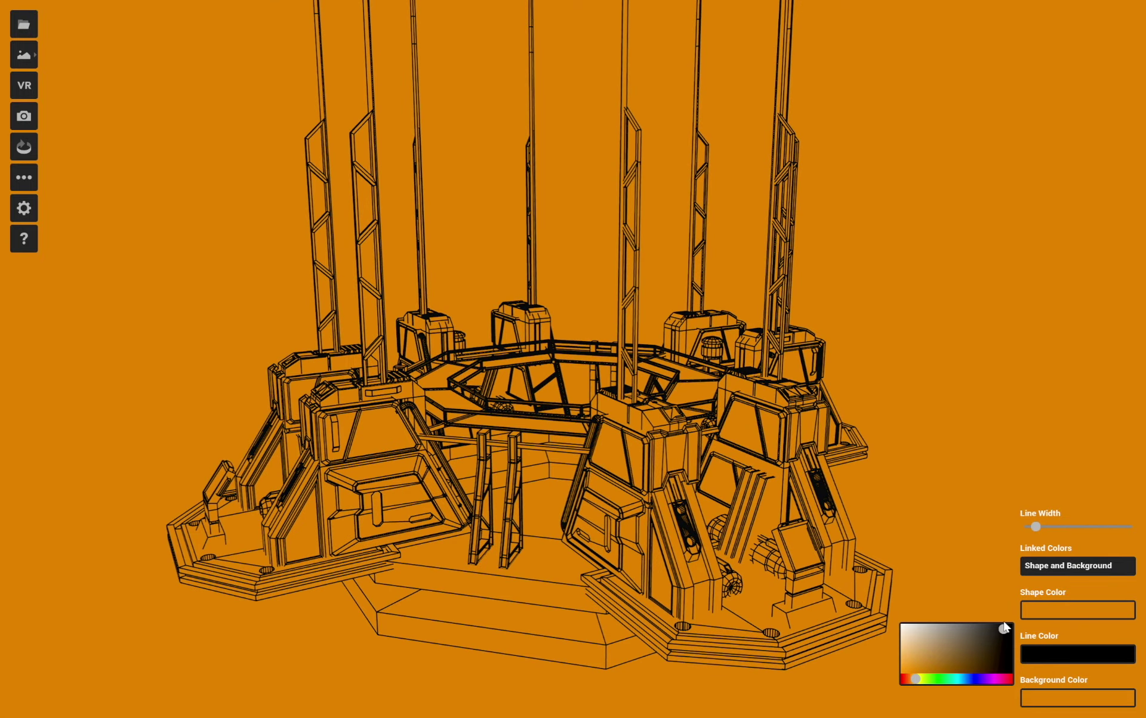
click(943, 521)
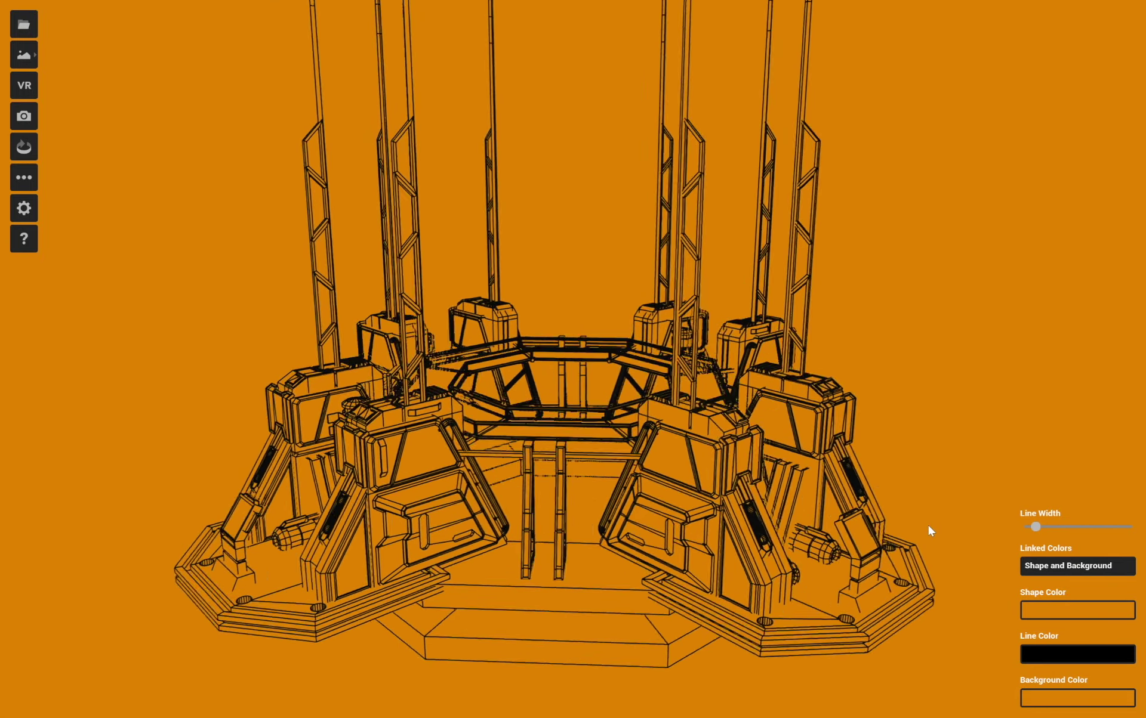
mouse_move(1036, 525)
mouse_down()
mouse_move(1060, 526)
mouse_move(1027, 527)
mouse_move(1059, 529)
mouse_move(1046, 531)
mouse_up()
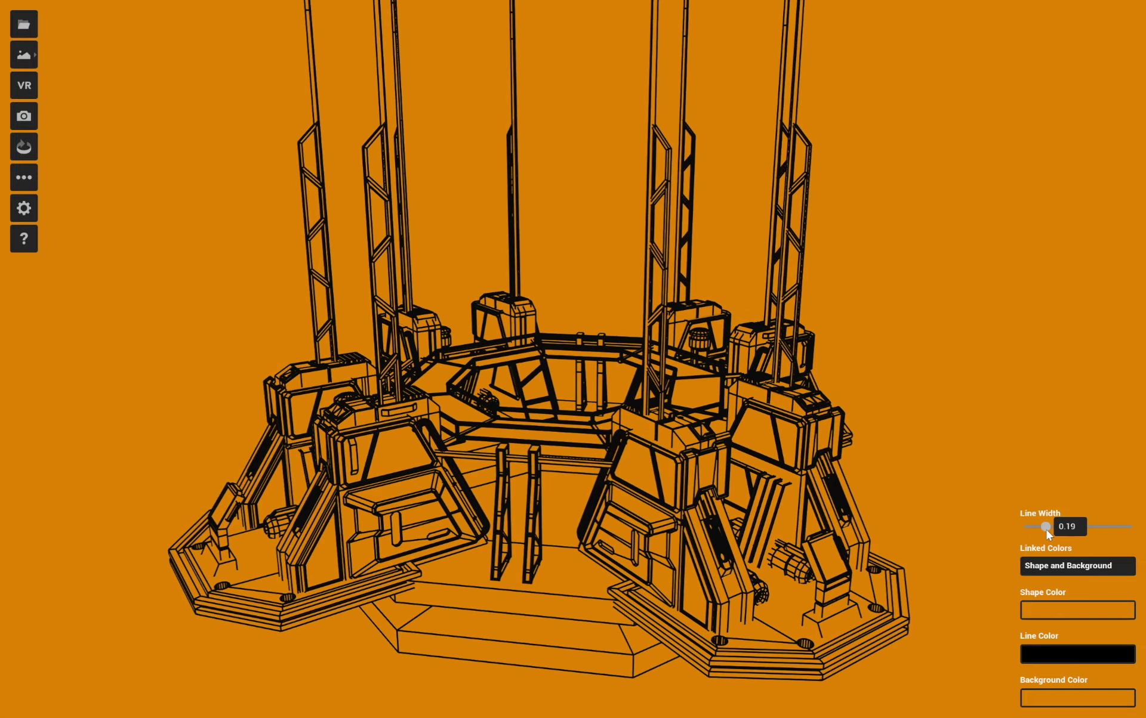
drag(893, 472, 645, 454)
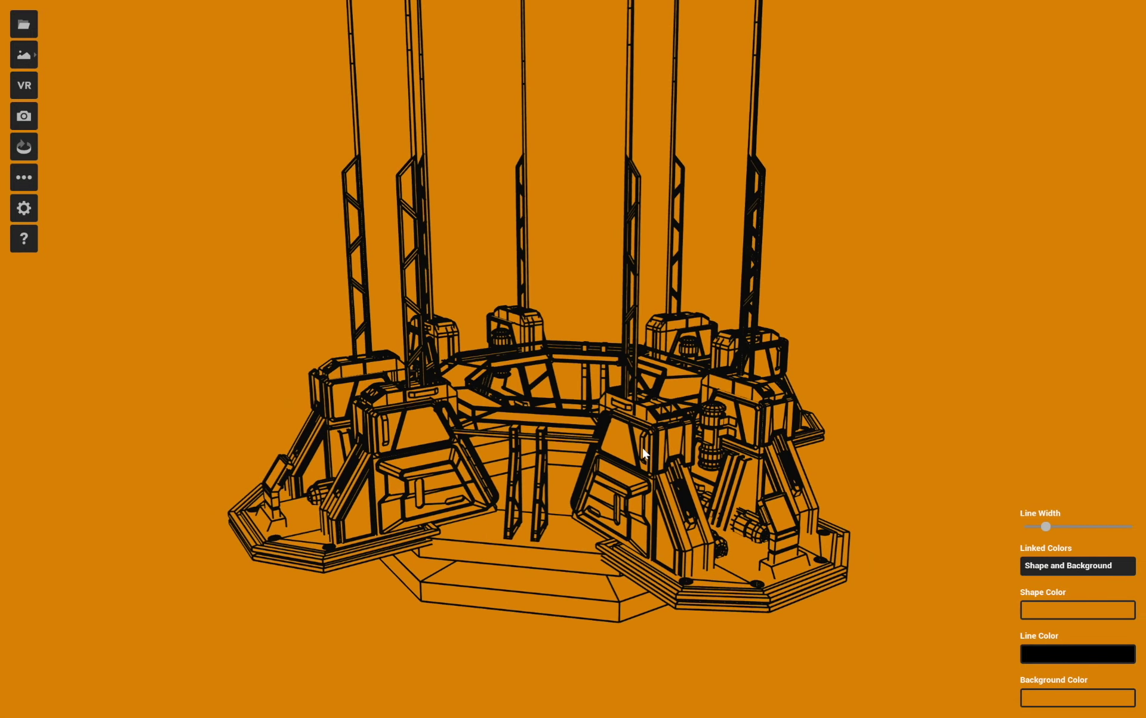
Step: Start a Live Spin turntable and set the line width to 0.09
click(23, 147)
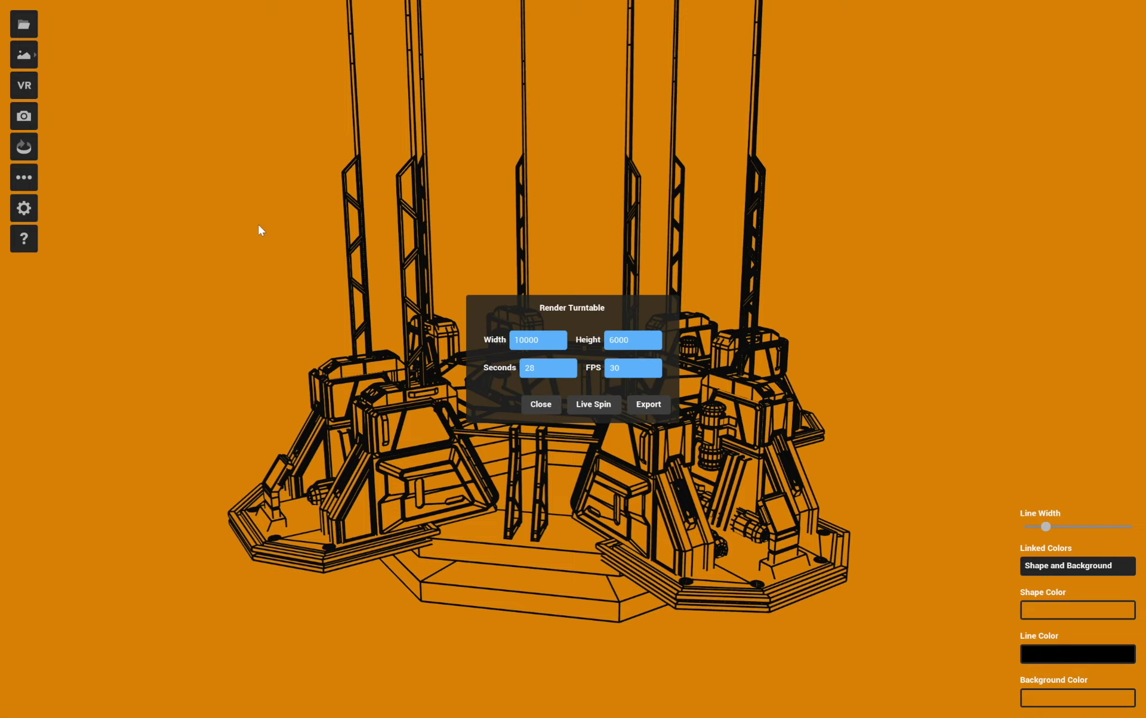
click(599, 404)
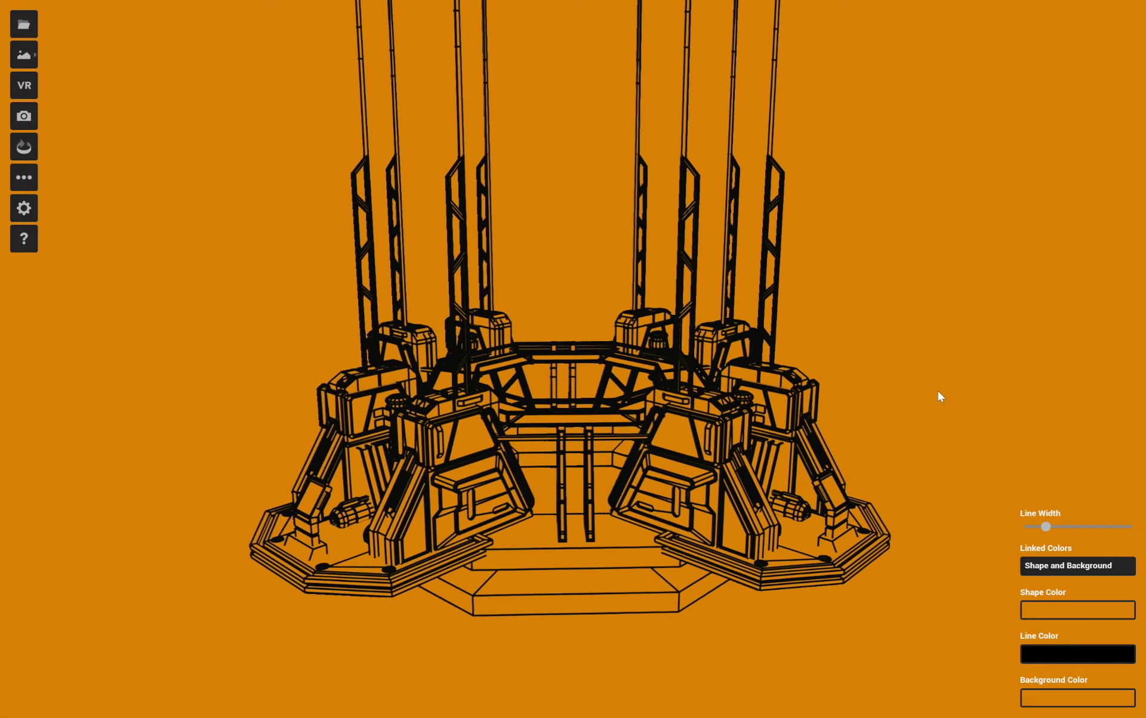
drag(1048, 525, 1033, 529)
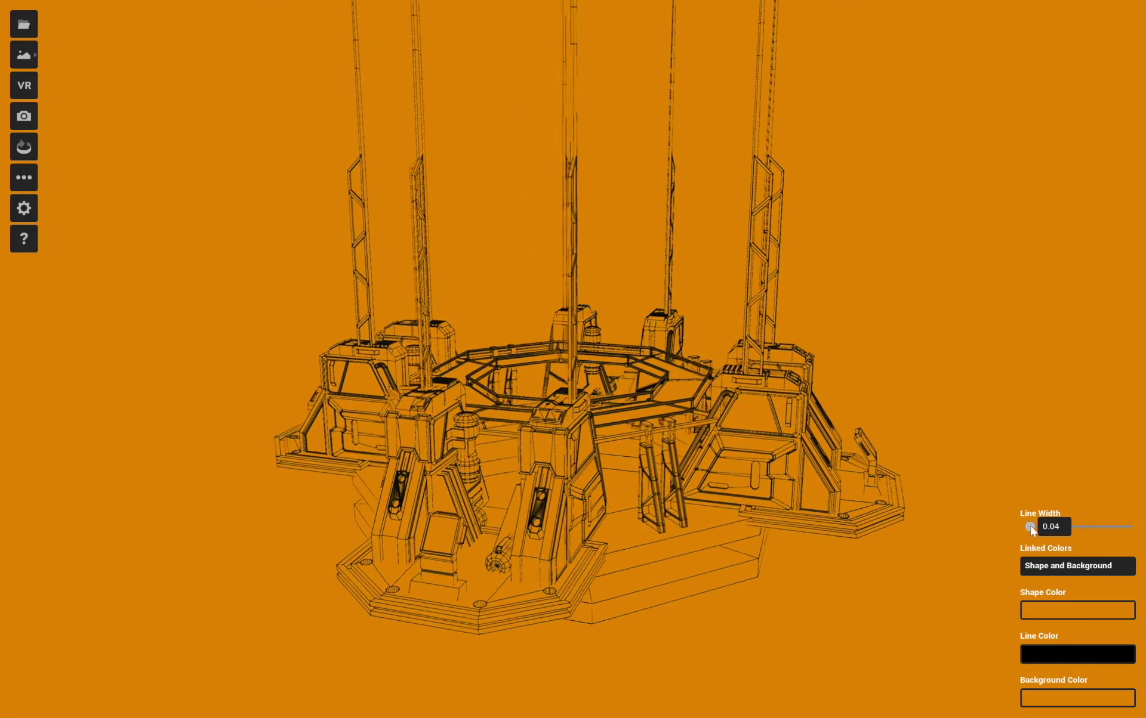
drag(1032, 529, 1036, 527)
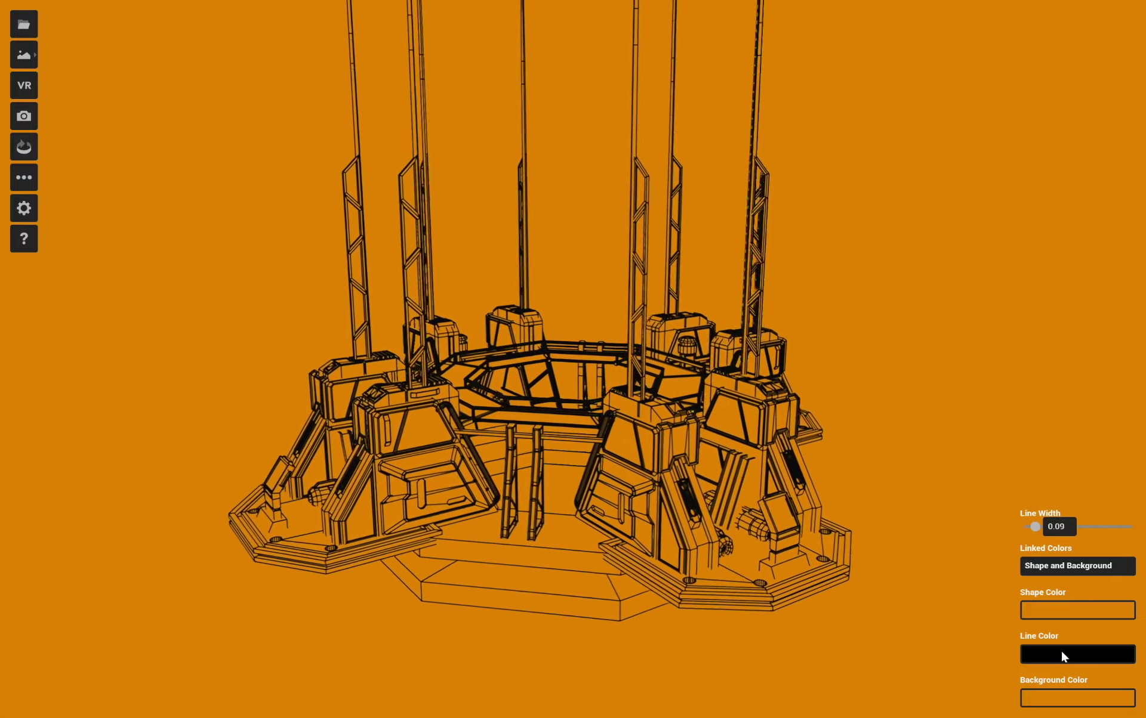
Step: Make the lines orange to match the background, with solid black shapes
click(1061, 657)
drag(967, 628, 859, 610)
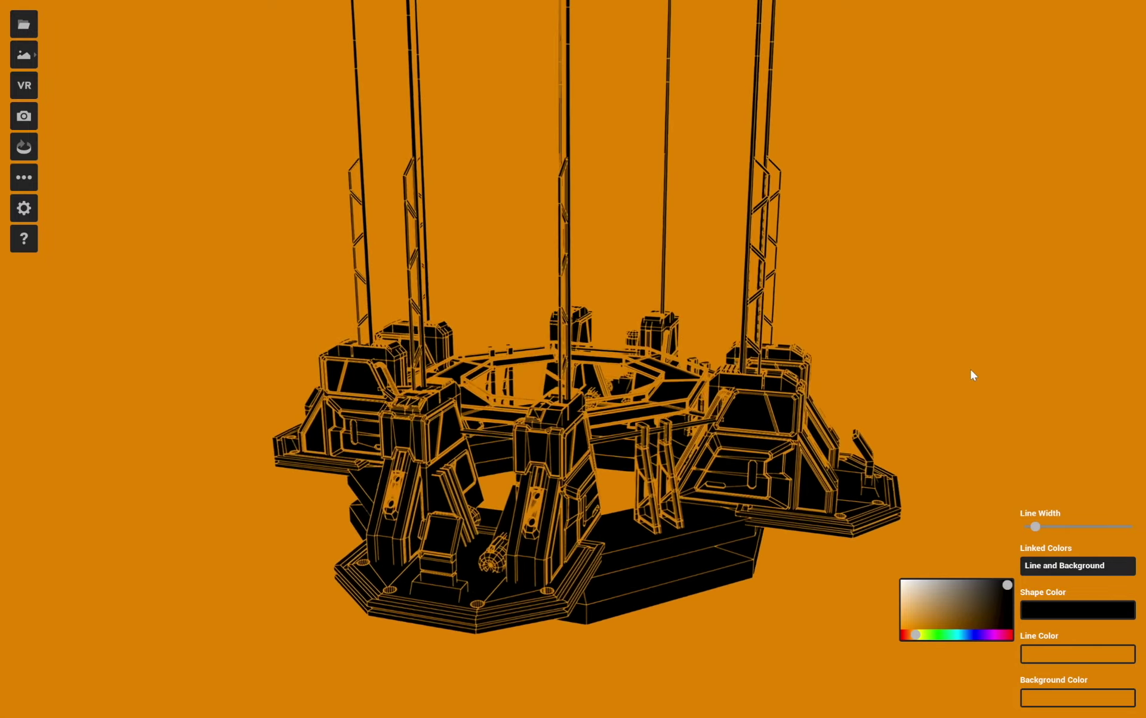
click(970, 366)
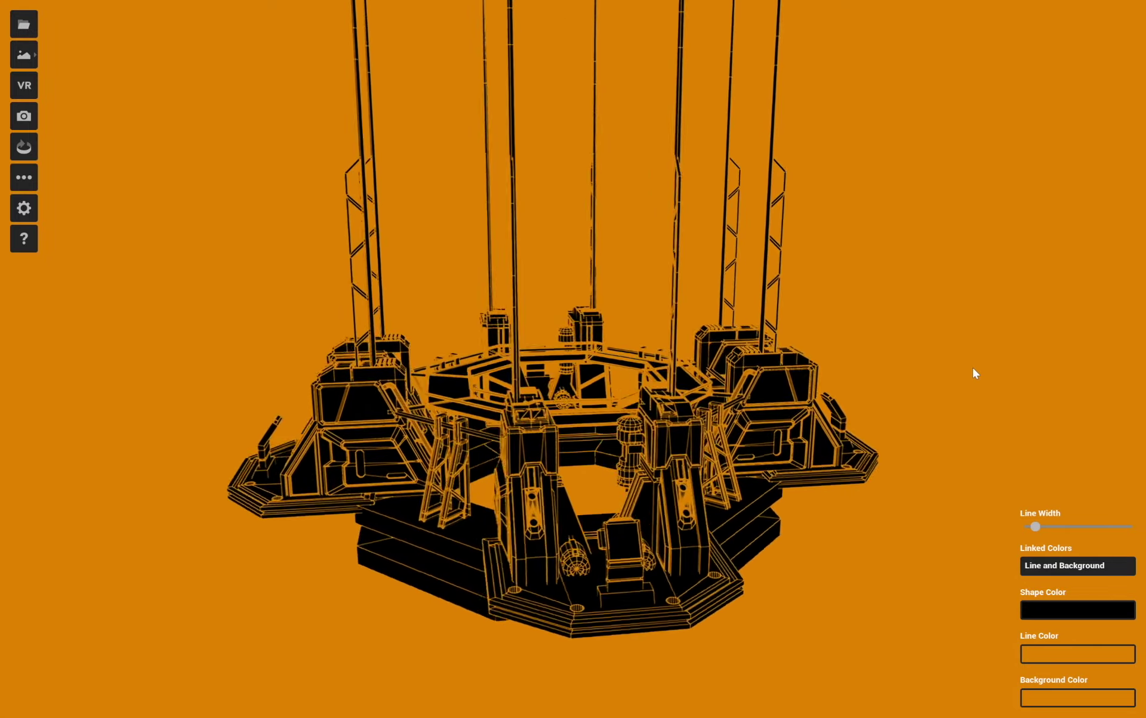